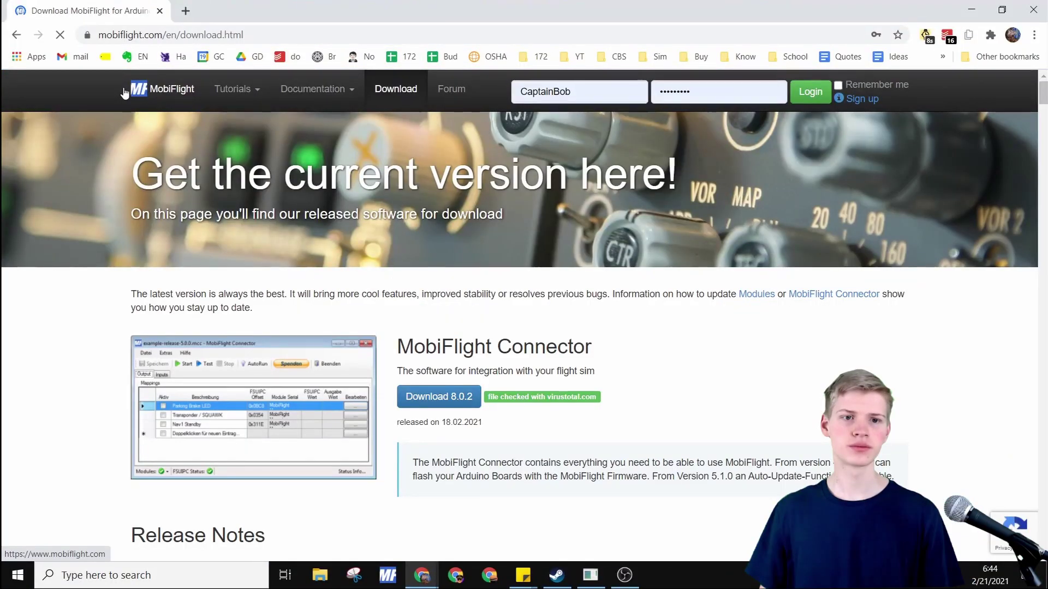
- Download MobiFlightConnector-8.0.2.exe from the Download page on mobiflight.com
{"action": "left_click", "coordinate": [140, 91]}
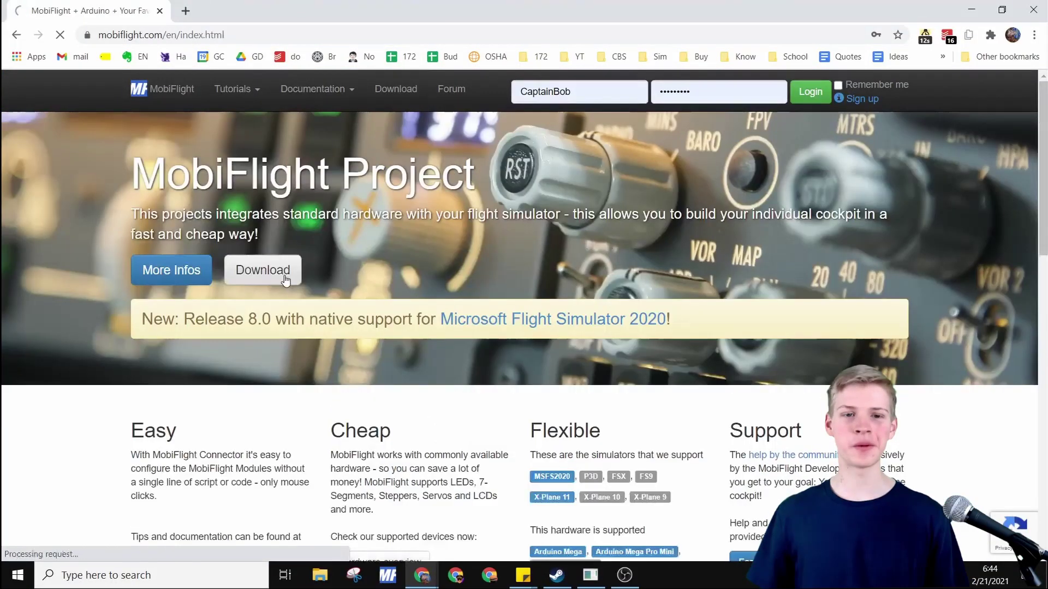
{"action": "left_click", "coordinate": [284, 280]}
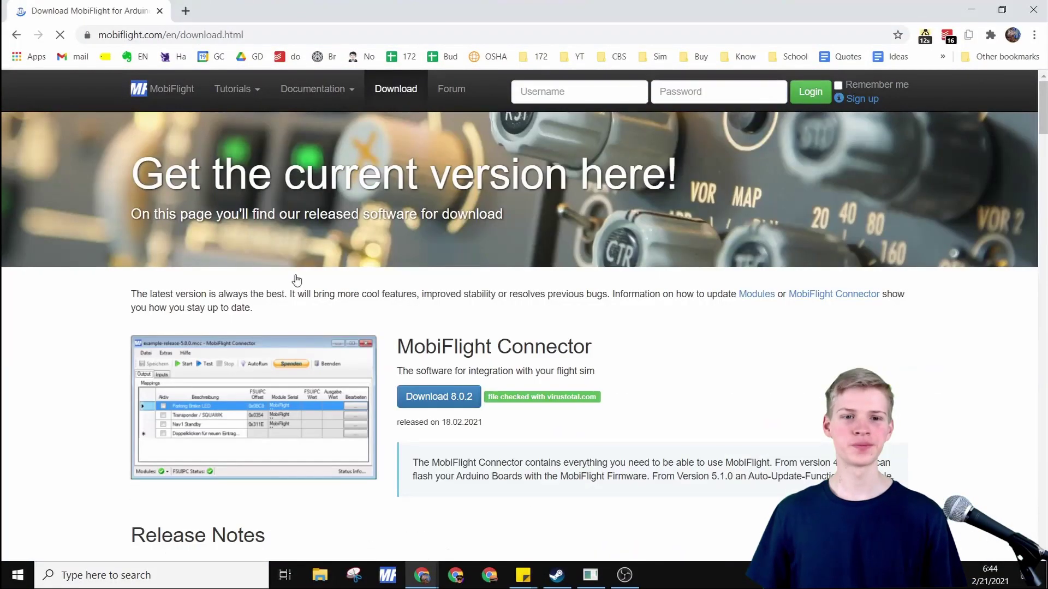
{"action": "left_click", "coordinate": [431, 398]}
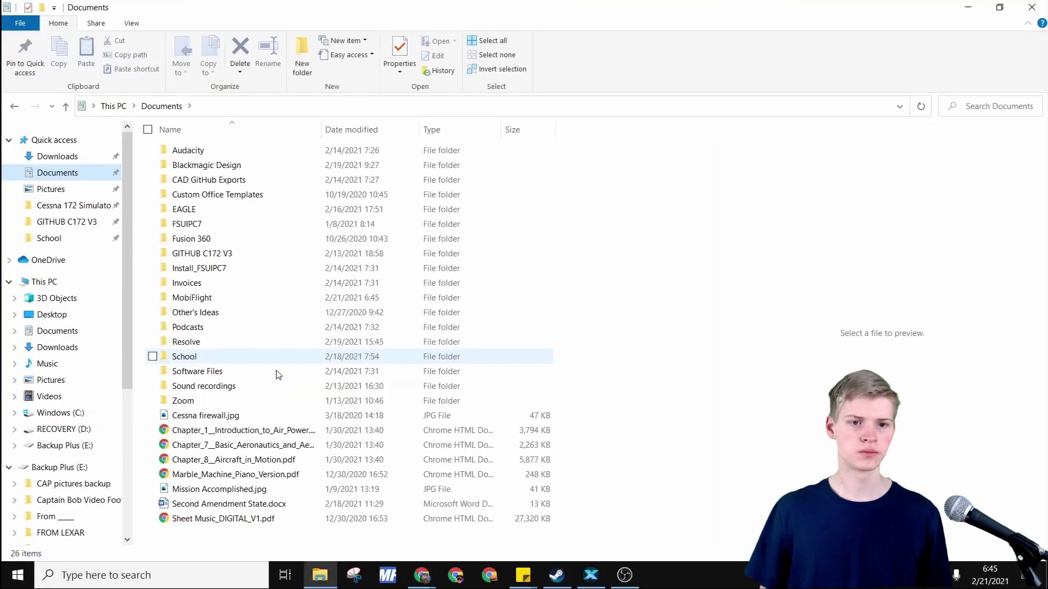
- Start MFConnector.exe from C:\Program Files (x86)\MobiFlight
{"action": "double_click", "coordinate": [192, 297]}
{"action": "left_click", "coordinate": [238, 151]}
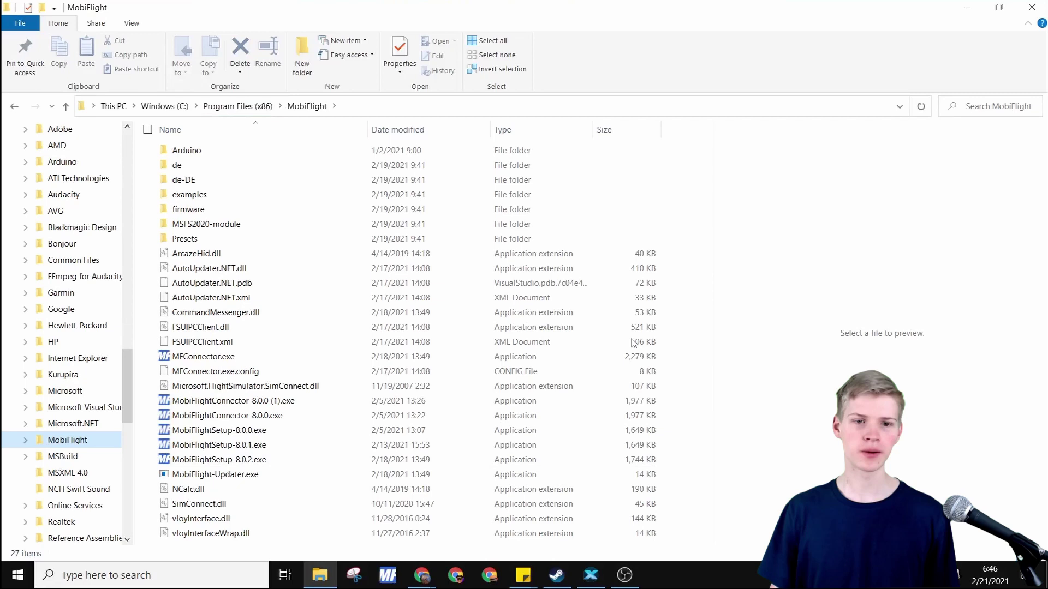
{"action": "left_click", "coordinate": [499, 357]}
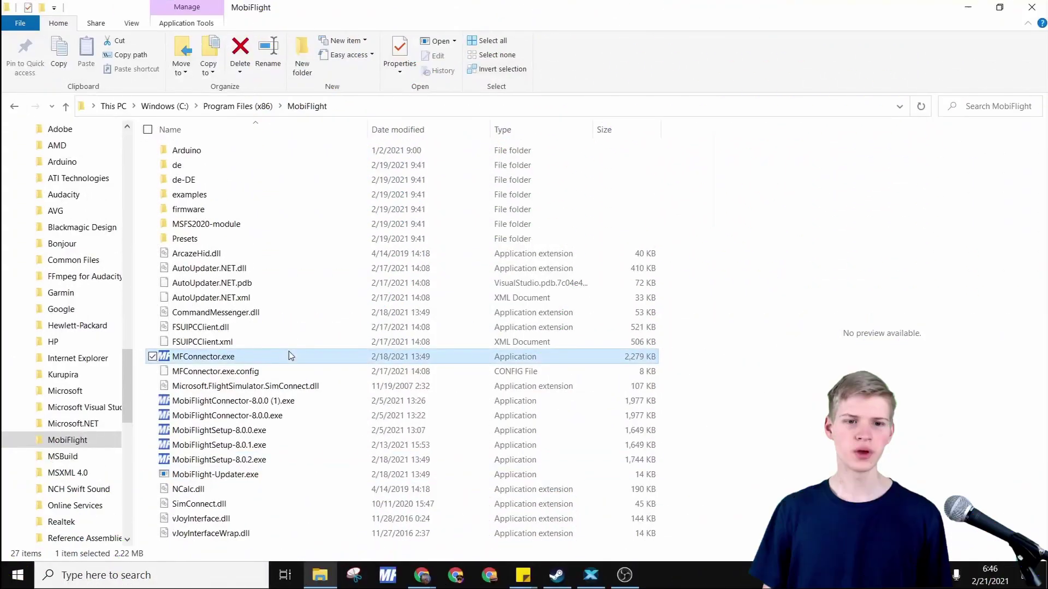
{"action": "double_click", "coordinate": [290, 356]}
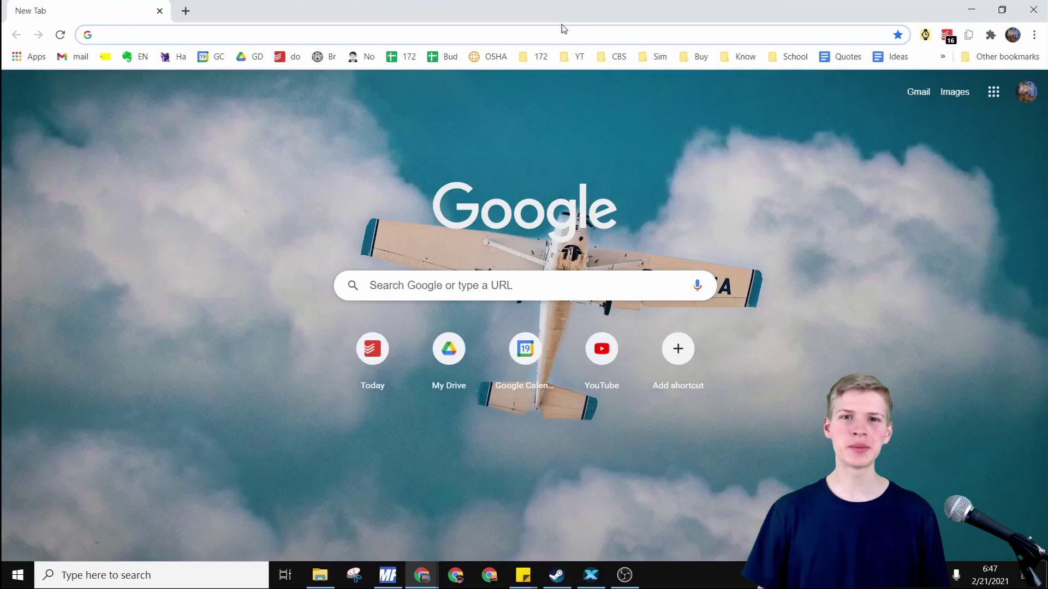
- Search Google for XPUIPC and open the 'XPUIPC Download Page - Schiratti.Com' result
{"action": "type", "text": "XPUIPC"}
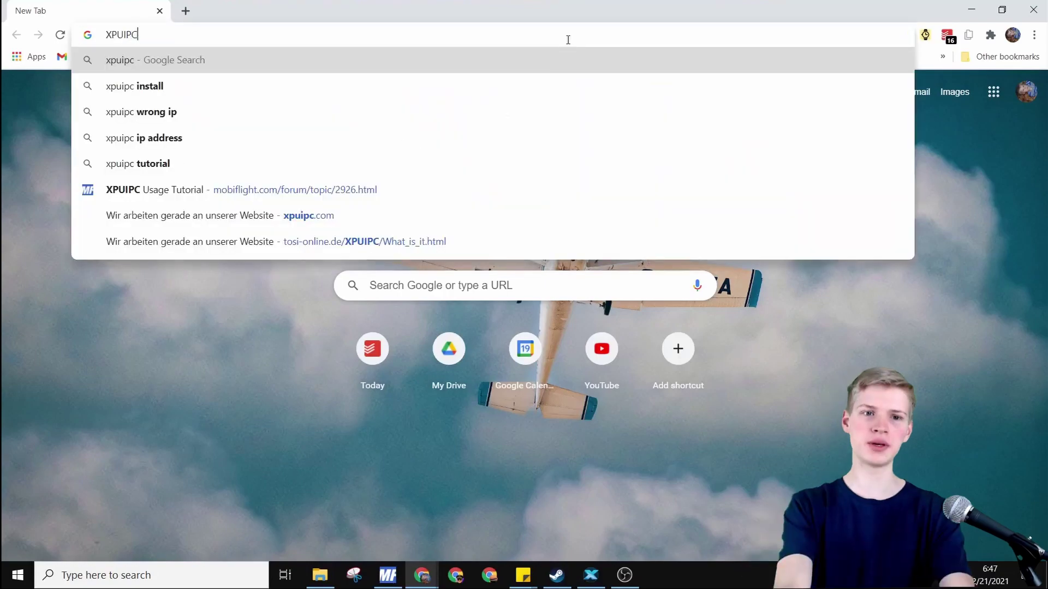
{"action": "key", "text": "Return"}
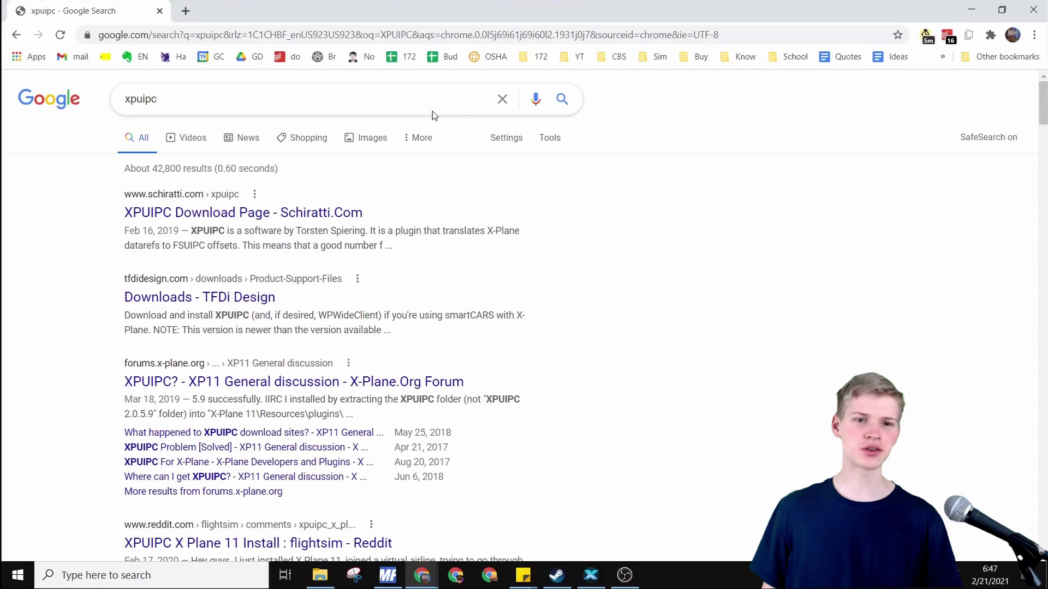
{"action": "left_click", "coordinate": [190, 200]}
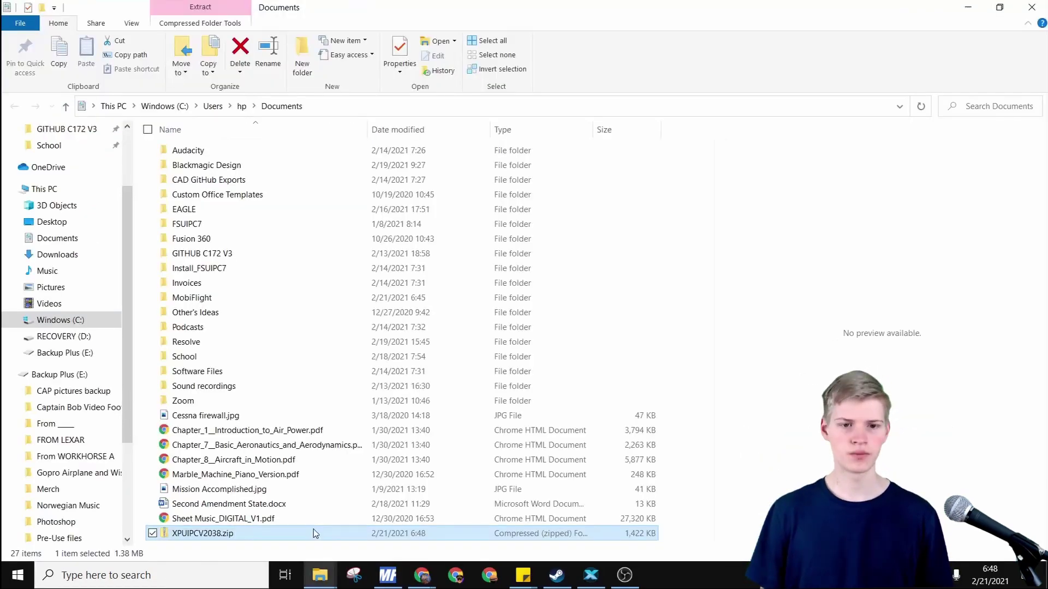
- Extract XPUIPCV2038.zip into an XPUIPCV2038 folder in Documents
{"action": "right_click", "coordinate": [314, 533]}
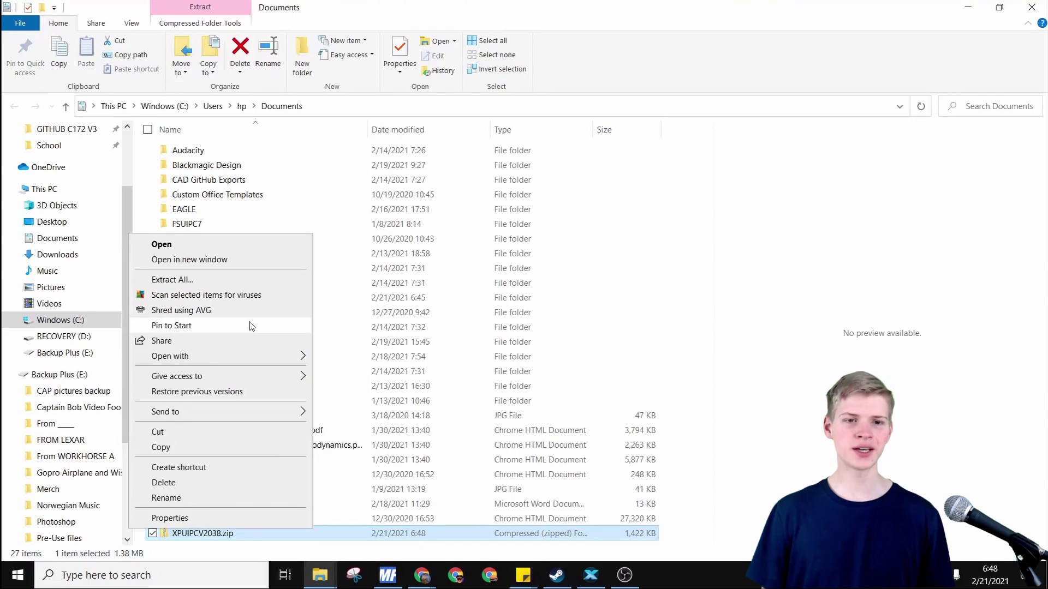
{"action": "left_click", "coordinate": [227, 282]}
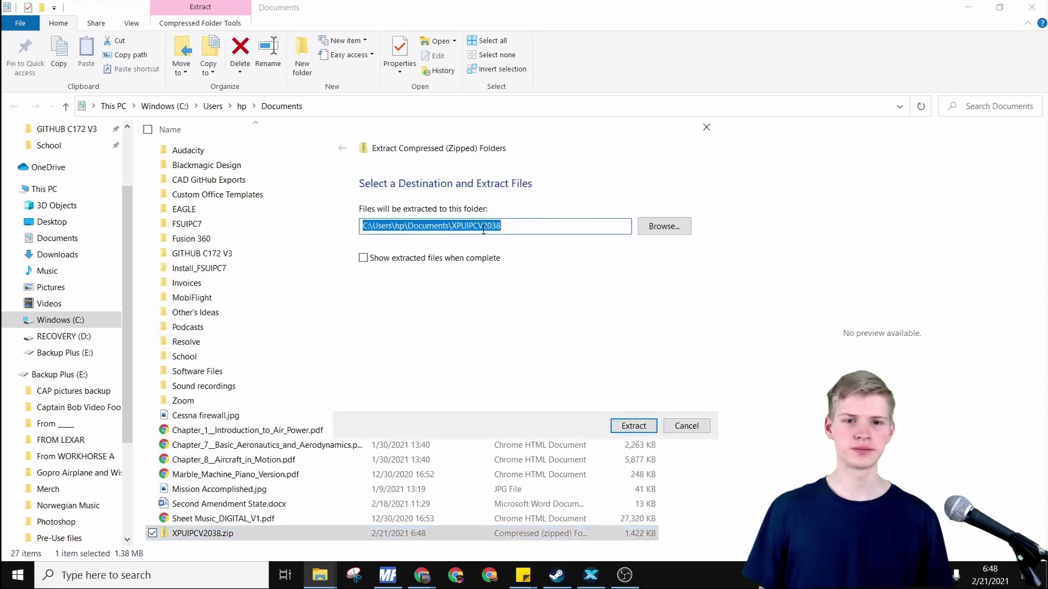
{"action": "left_click", "coordinate": [632, 426]}
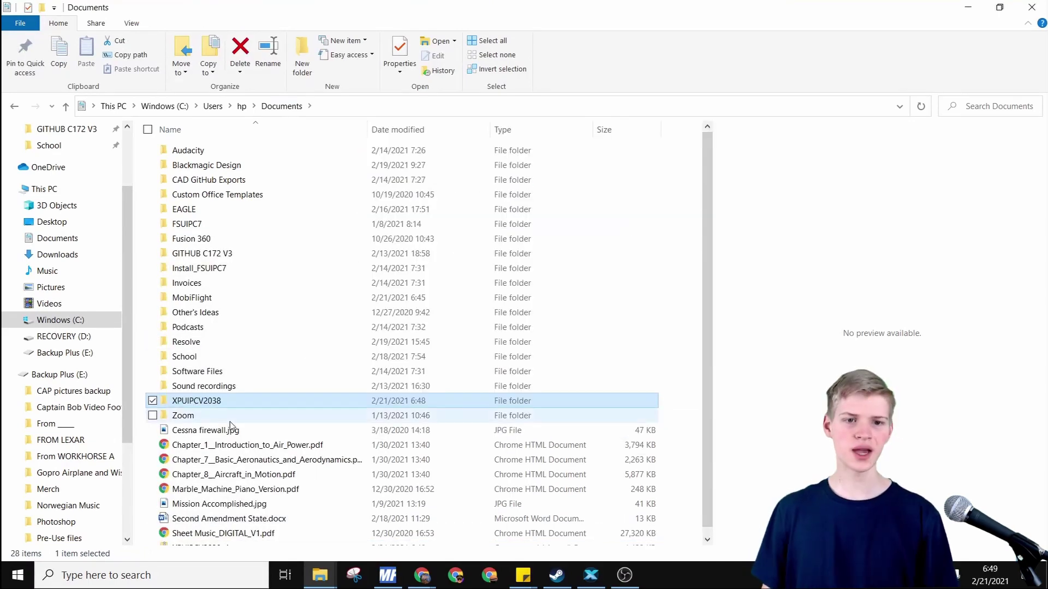
- Copy the XPUIPC folder from inside the extracted XPUIPCV2038 folder
{"action": "double_click", "coordinate": [228, 402]}
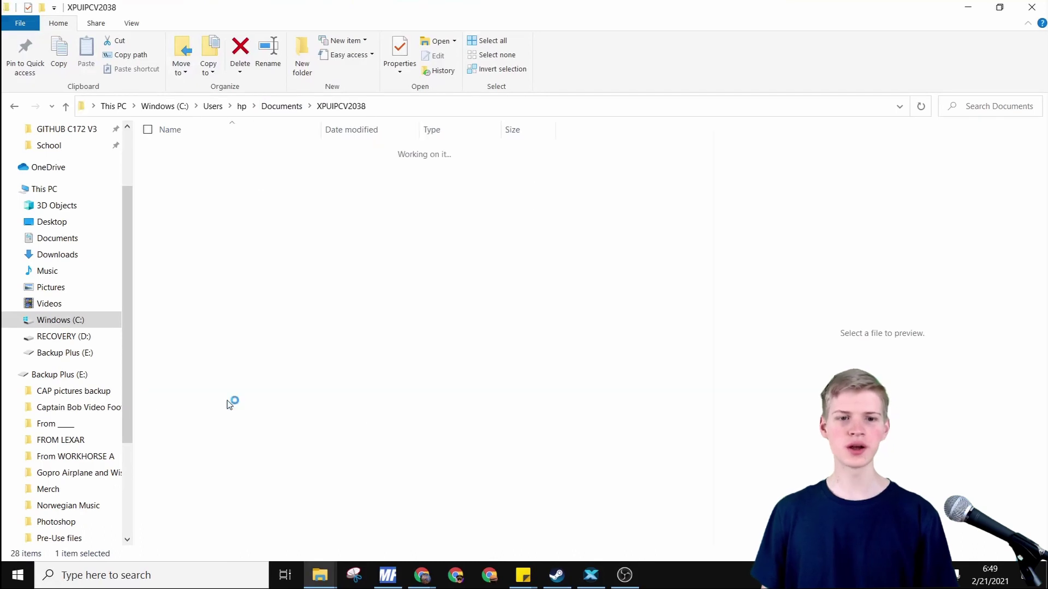
{"action": "left_click", "coordinate": [198, 153]}
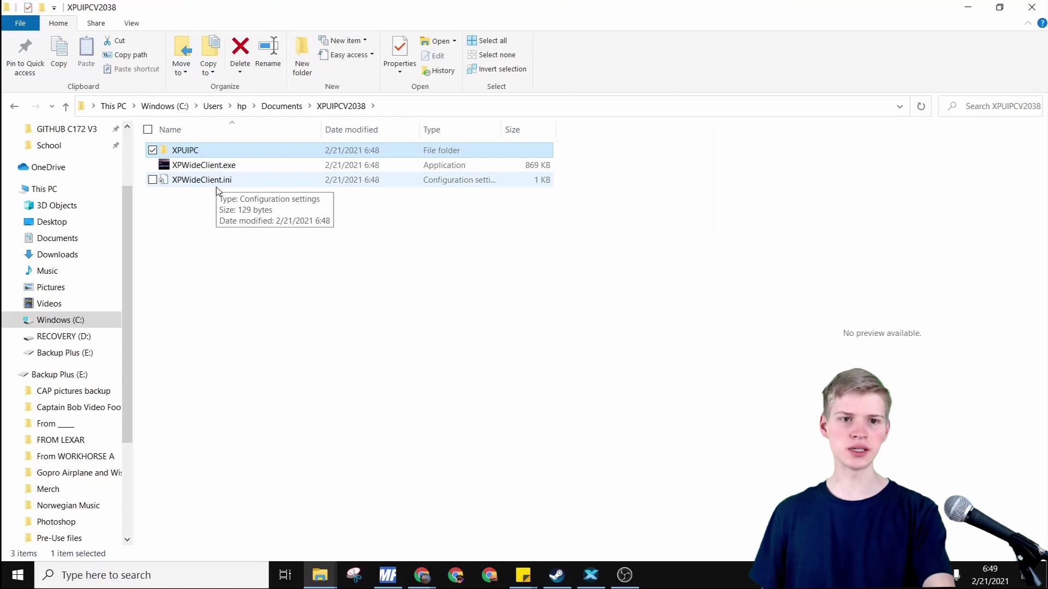
{"action": "key", "text": "ctrl+c"}
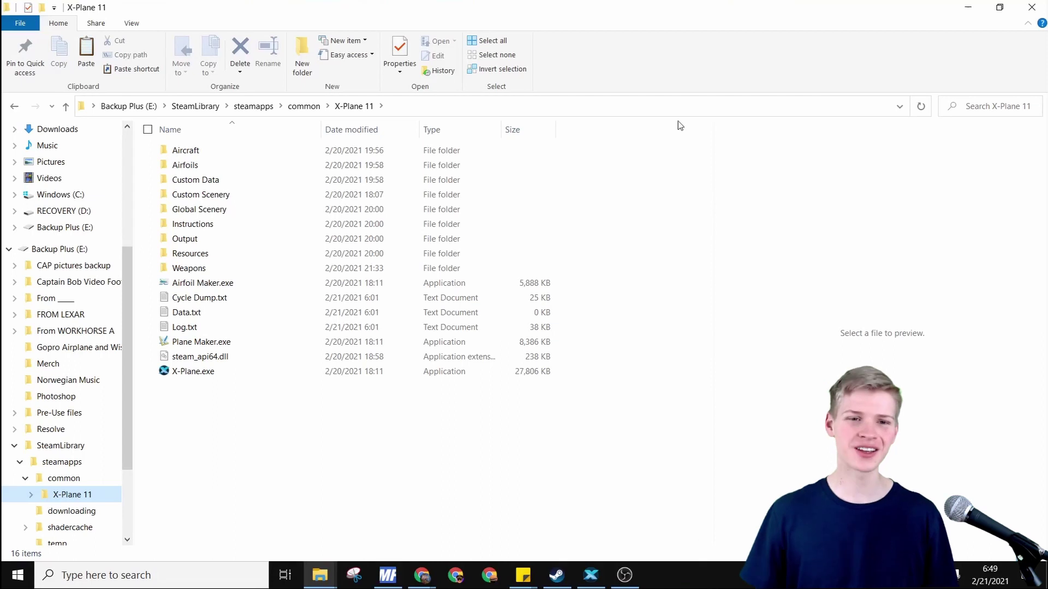
- Put the XPUIPC folder into X-Plane 11's Resources\plugins folder, then switch to X-Plane
{"action": "double_click", "coordinate": [228, 254]}
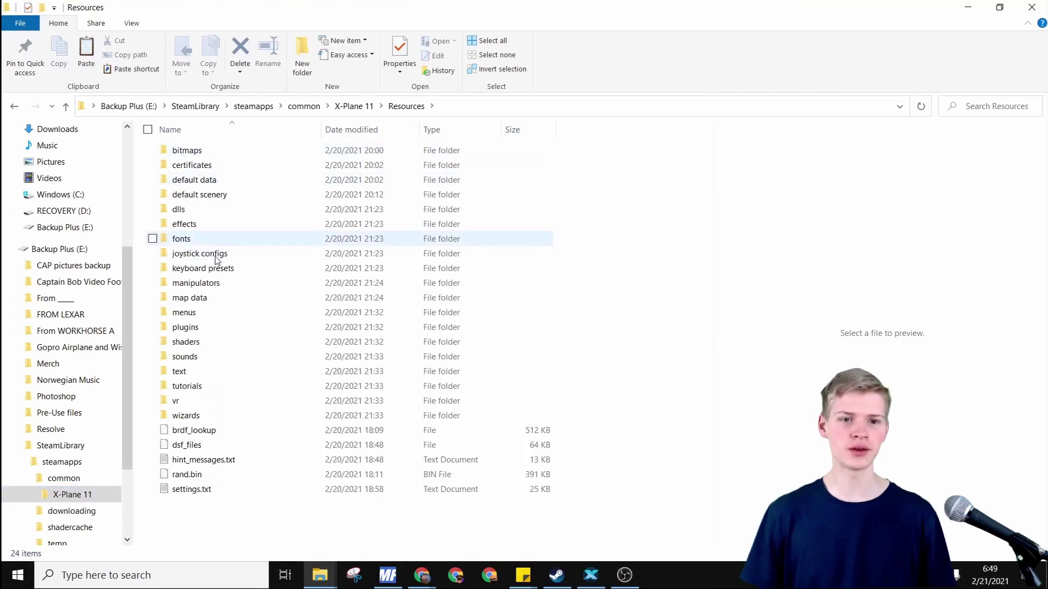
{"action": "double_click", "coordinate": [215, 328]}
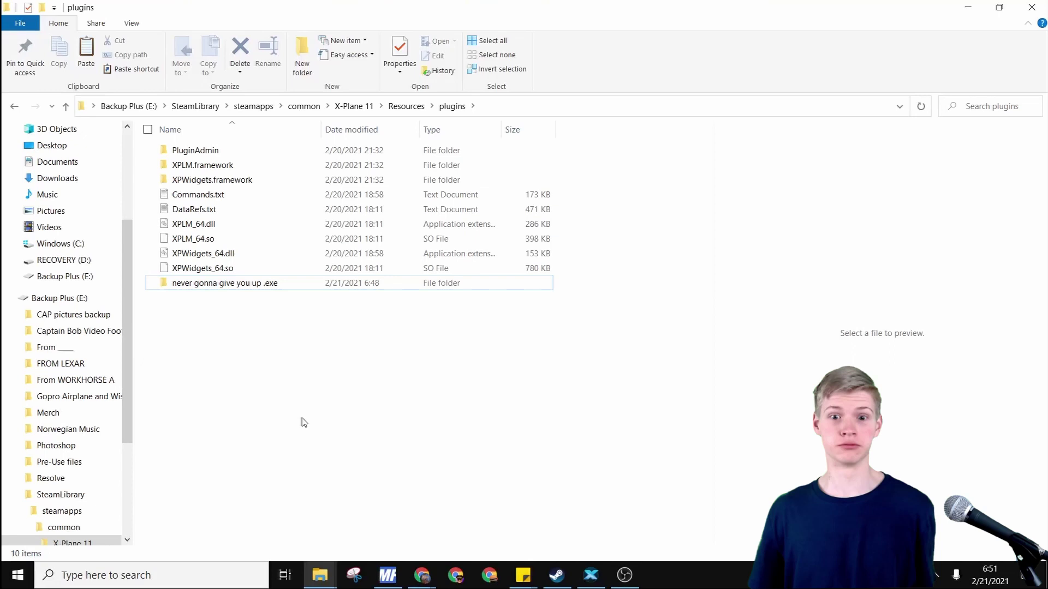
{"action": "left_click", "coordinate": [310, 281]}
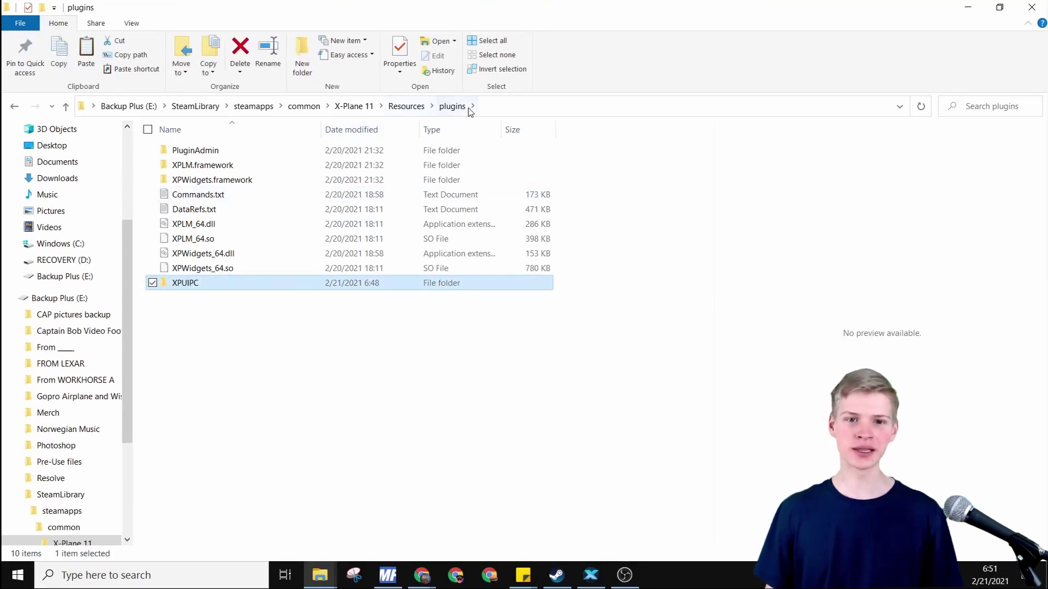
{"action": "left_click", "coordinate": [591, 575]}
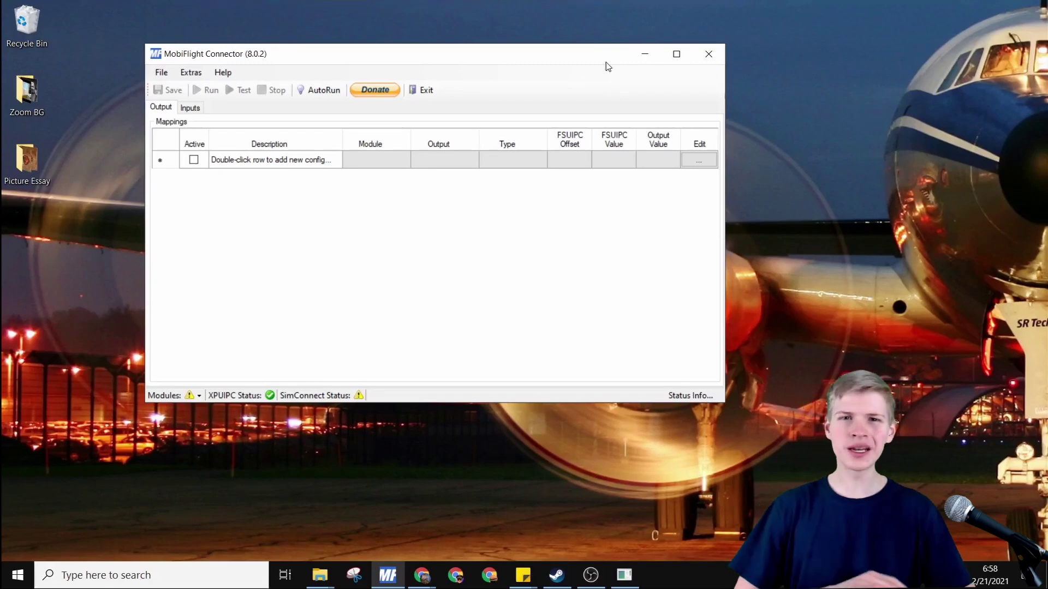
- Move the MobiFlight Connector window to a new spot on the desktop
{"action": "left_click_drag", "start_coordinate": [248, 54], "coordinate": [362, 109]}
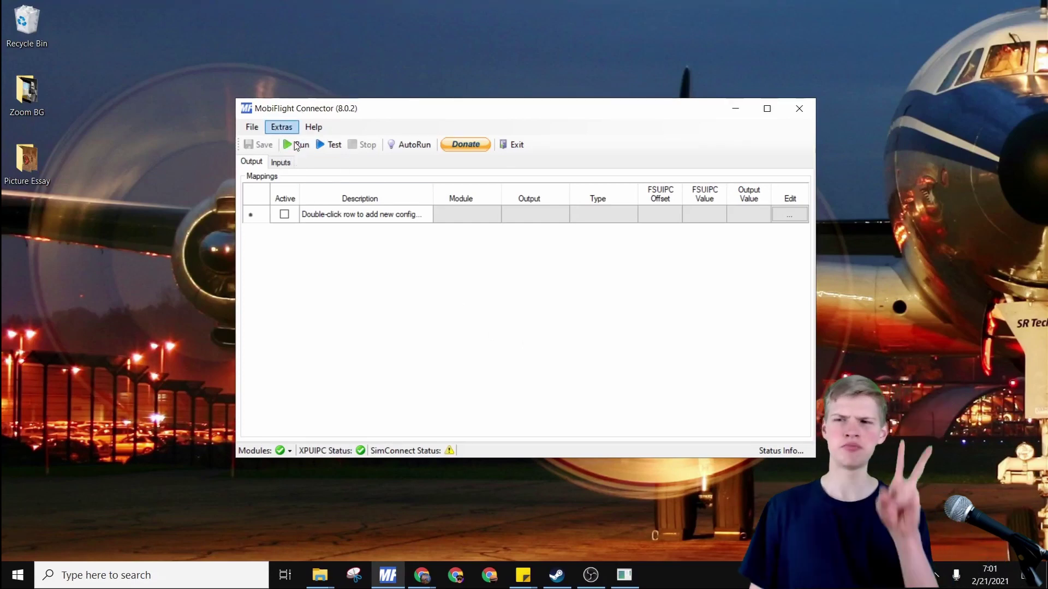
- Open Extras > Settings and show the MobiFlight Modules tab listing the connected boards
{"action": "left_click", "coordinate": [277, 126]}
{"action": "left_click", "coordinate": [292, 165]}
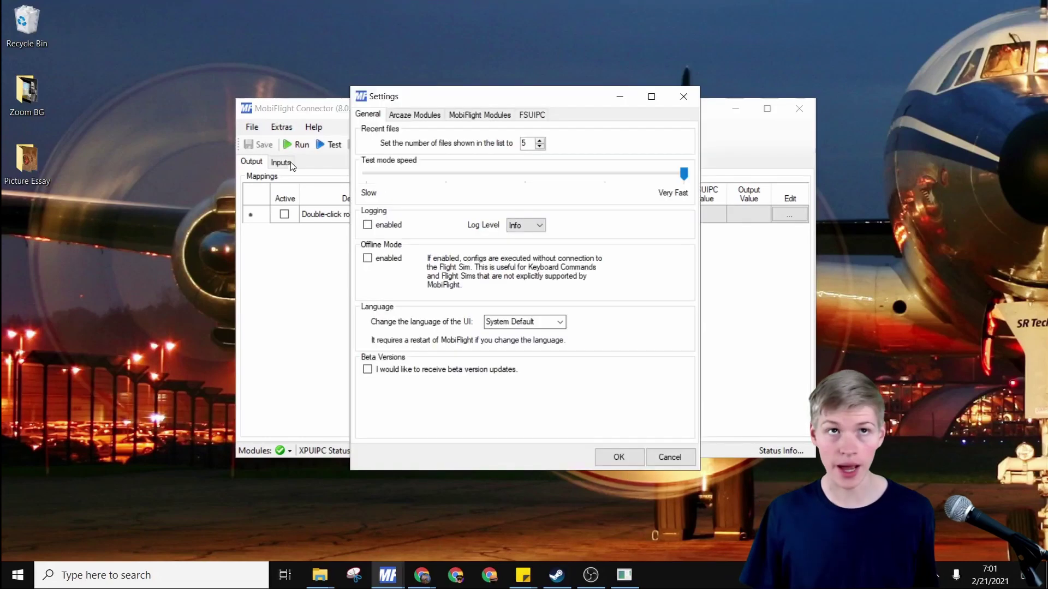
{"action": "key", "text": "Escape"}
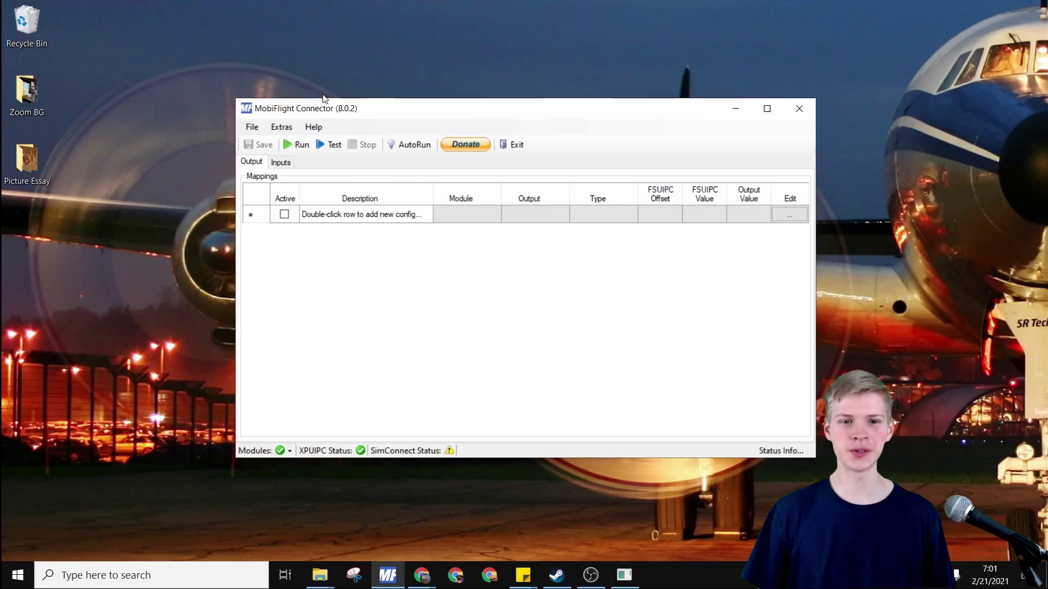
{"action": "left_click", "coordinate": [289, 127]}
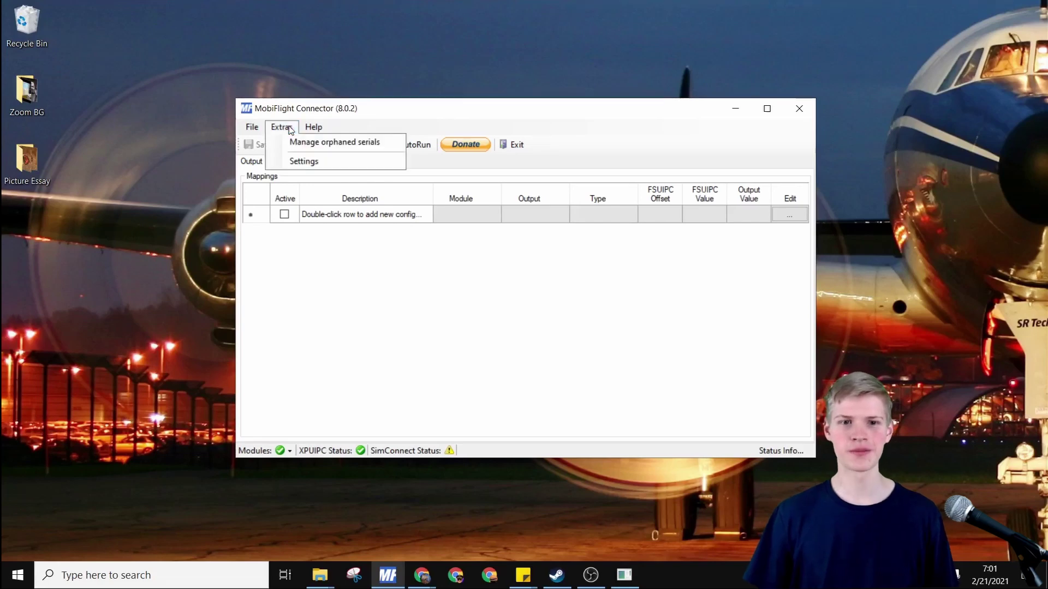
{"action": "left_click", "coordinate": [304, 161]}
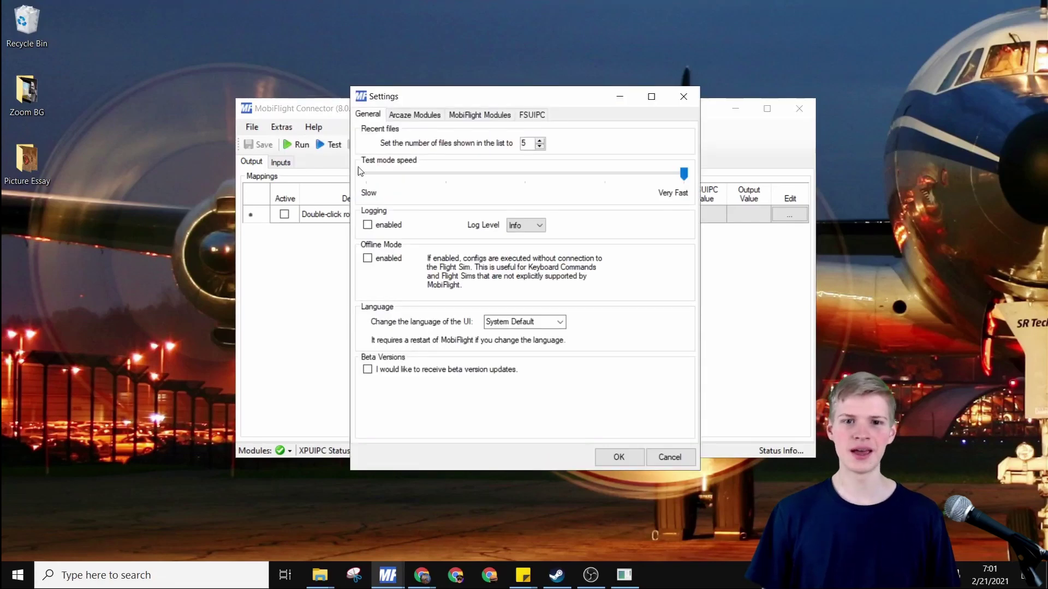
{"action": "left_click", "coordinate": [480, 115]}
{"action": "left_click", "coordinate": [683, 97]}
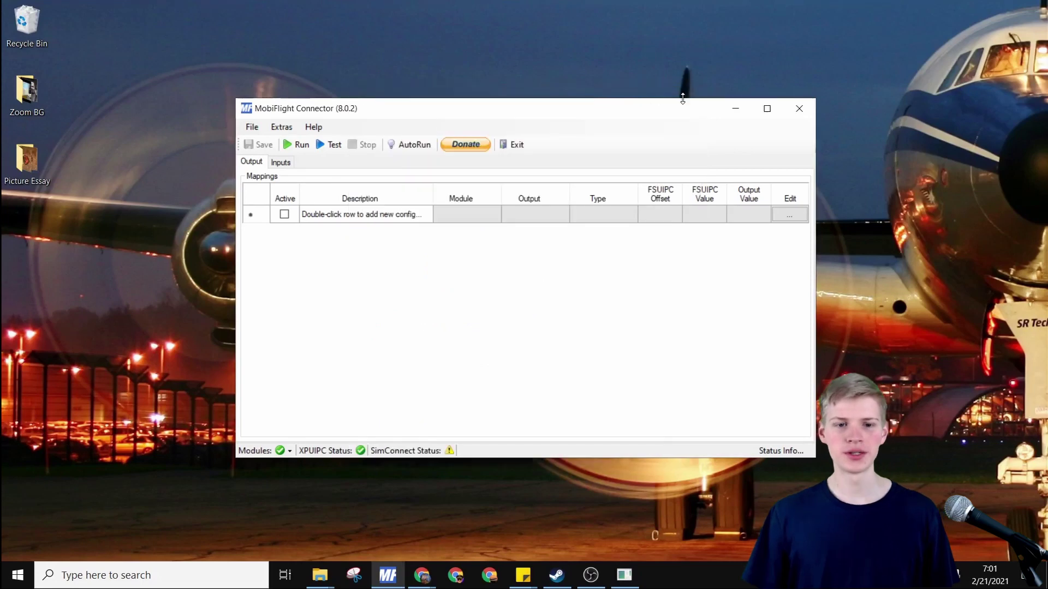
{"action": "left_click", "coordinate": [294, 126]}
{"action": "left_click", "coordinate": [297, 161]}
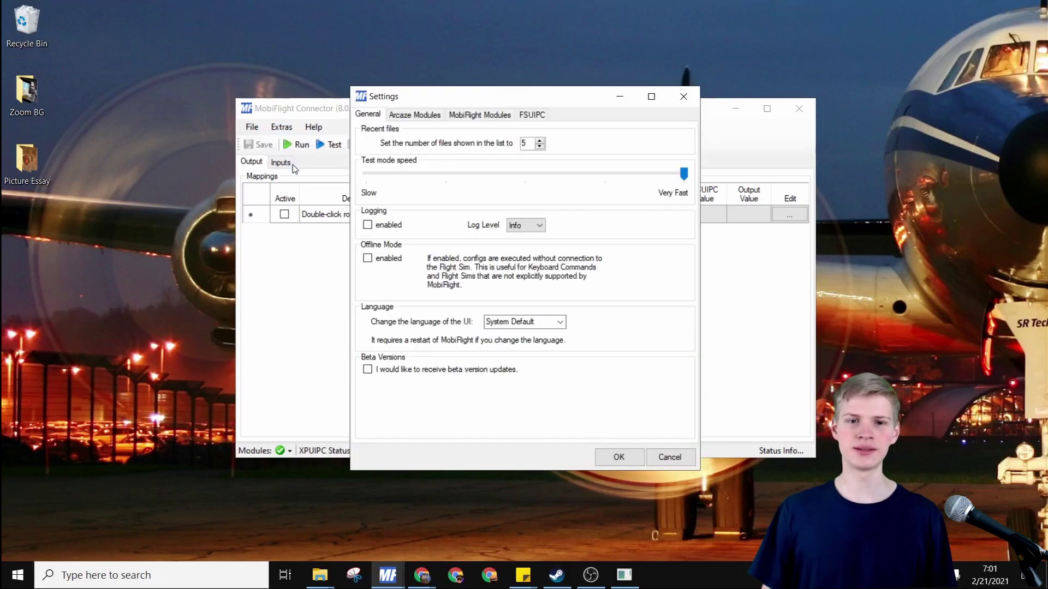
{"action": "left_click", "coordinate": [479, 114]}
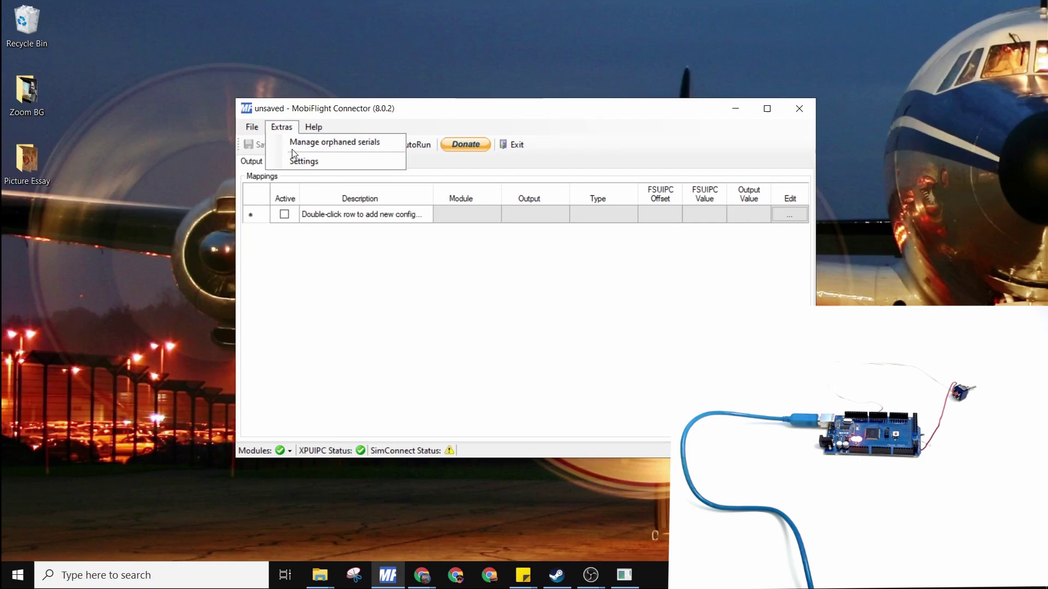
- Add a Button device named Switch to the MobiFlight Mega board
{"action": "left_click", "coordinate": [305, 162]}
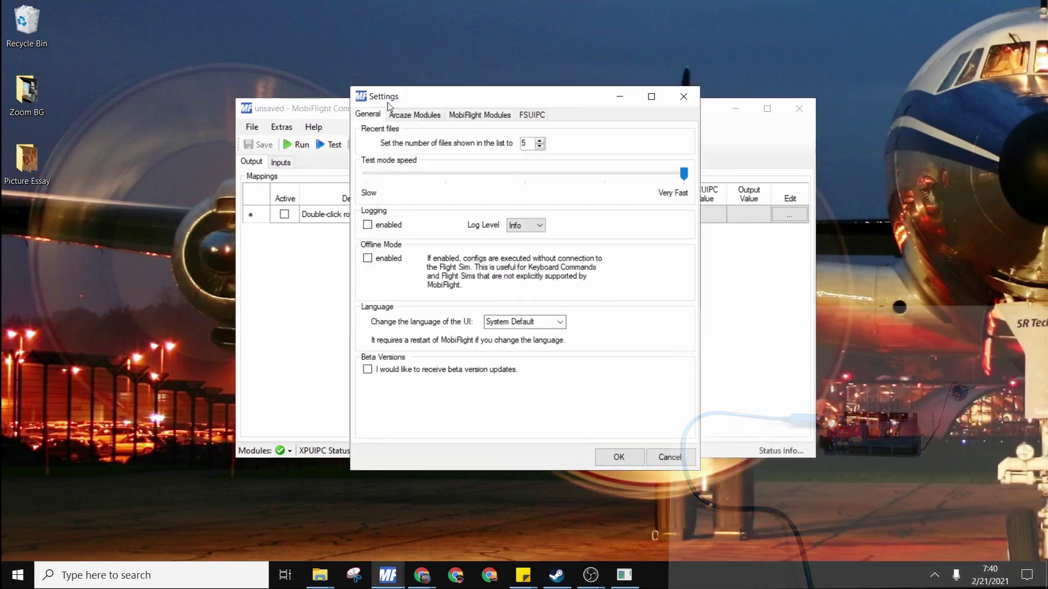
{"action": "left_click", "coordinate": [464, 115]}
{"action": "double_click", "coordinate": [434, 163]}
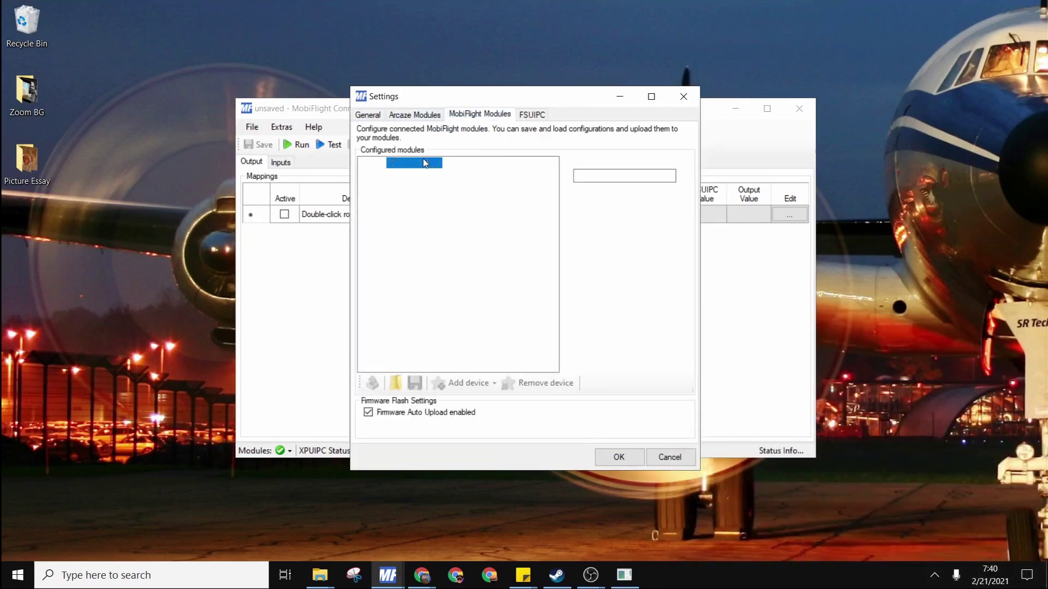
{"action": "left_click", "coordinate": [476, 388]}
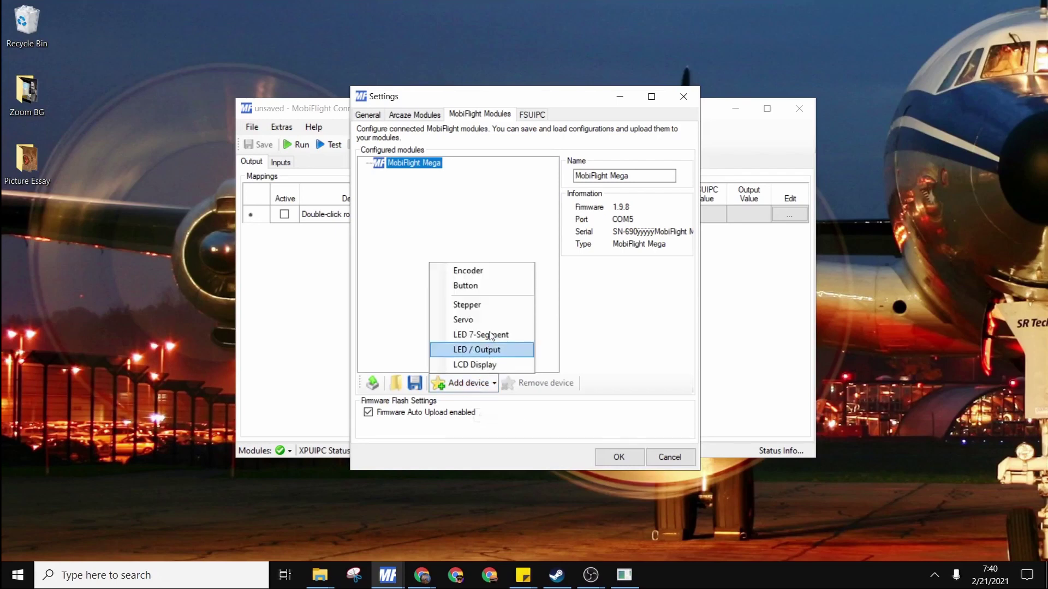
{"action": "left_click", "coordinate": [489, 286]}
{"action": "left_click_drag", "start_coordinate": [609, 213], "coordinate": [529, 215]}
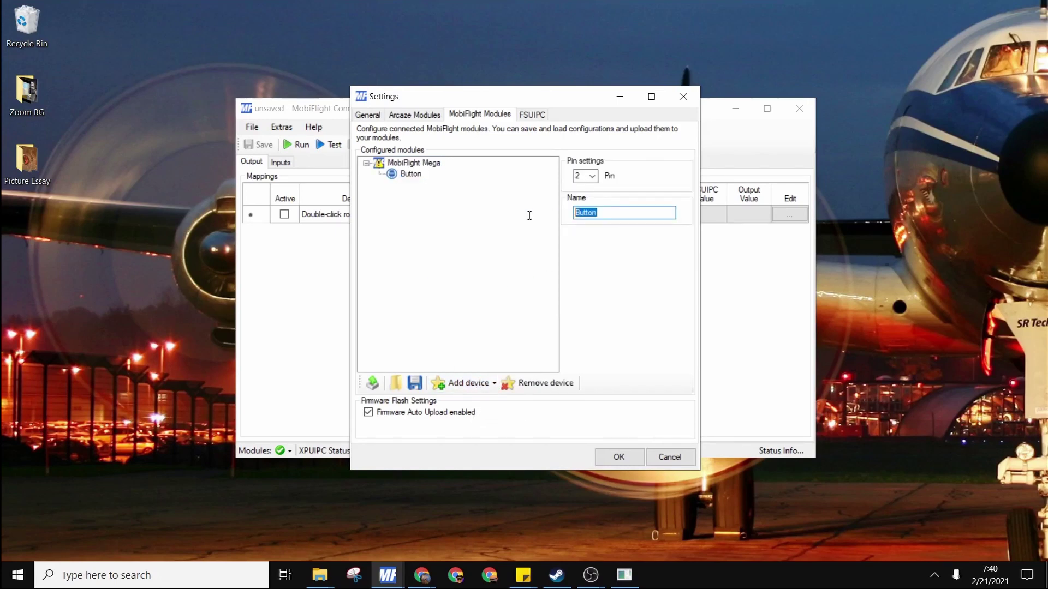
{"action": "type", "text": "Switch"}
- Add an LED output on pin 53 and upload the configuration to the Mega
{"action": "left_click", "coordinate": [461, 383]}
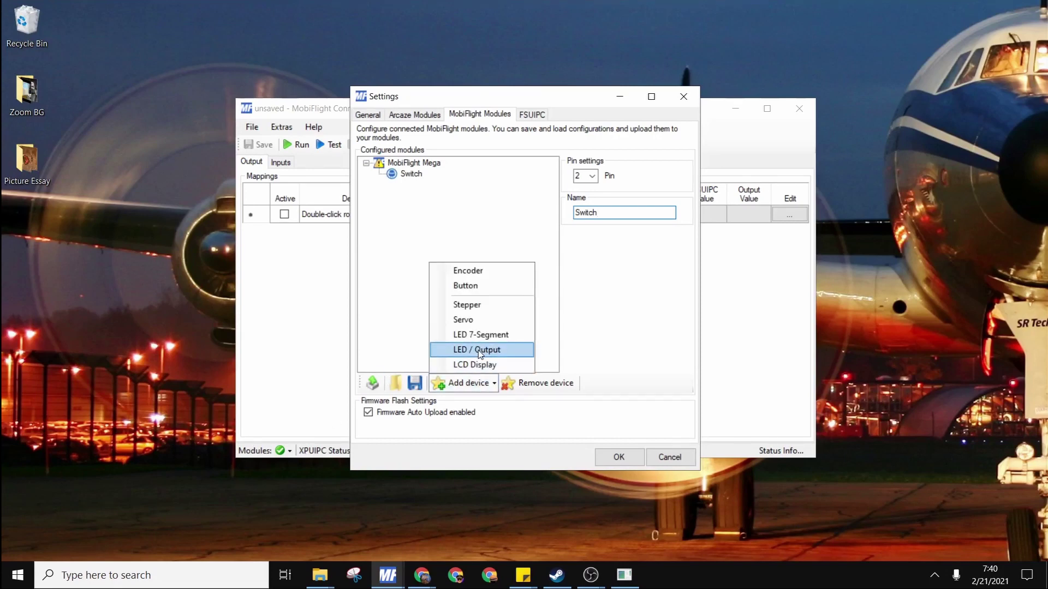
{"action": "left_click", "coordinate": [480, 349]}
{"action": "type", "text": "LED"}
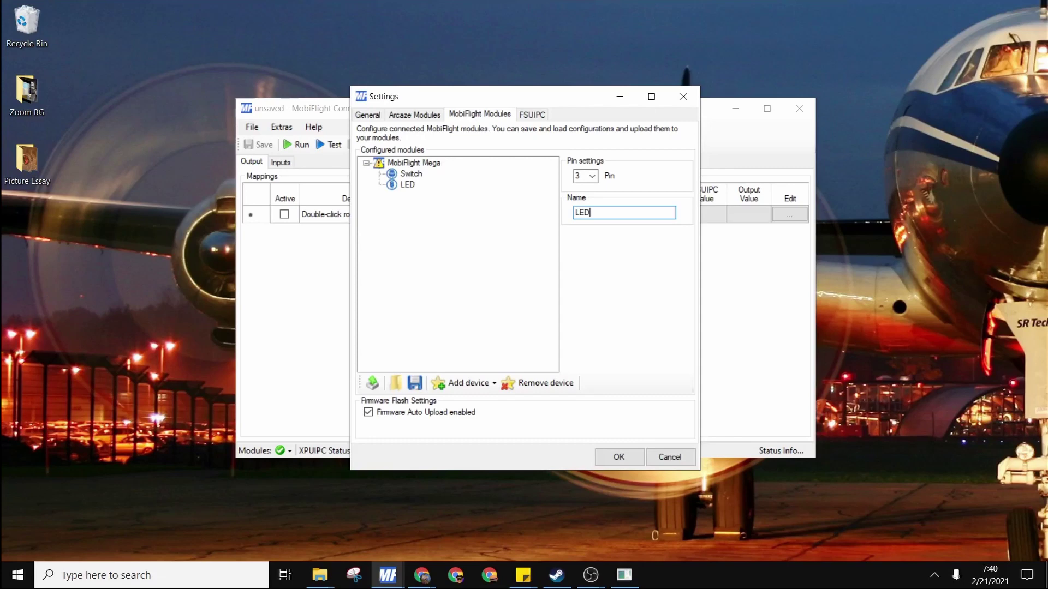
{"action": "left_click", "coordinate": [379, 384]}
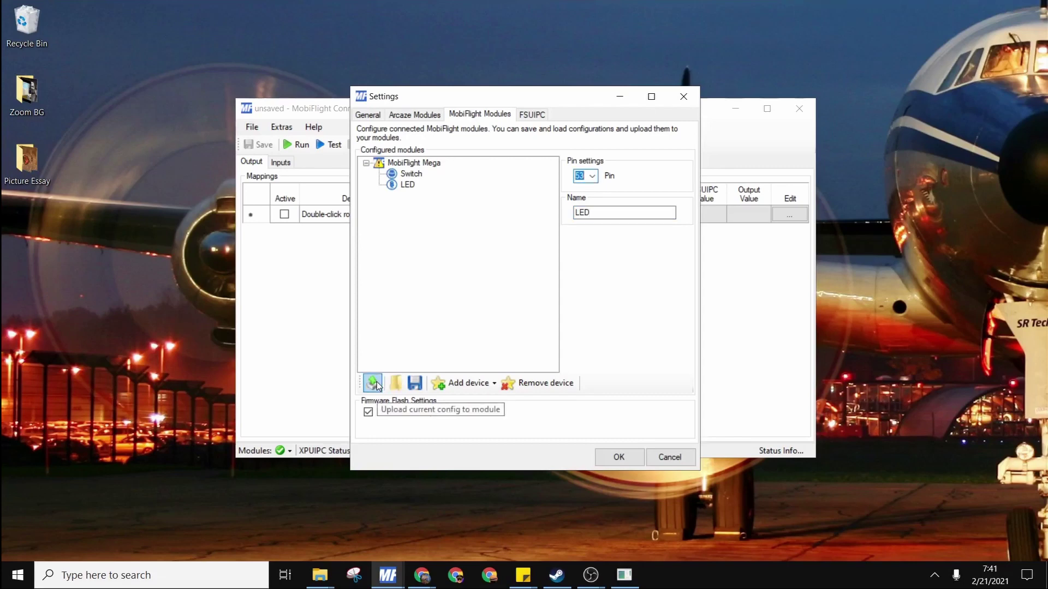
{"action": "left_click", "coordinate": [373, 384]}
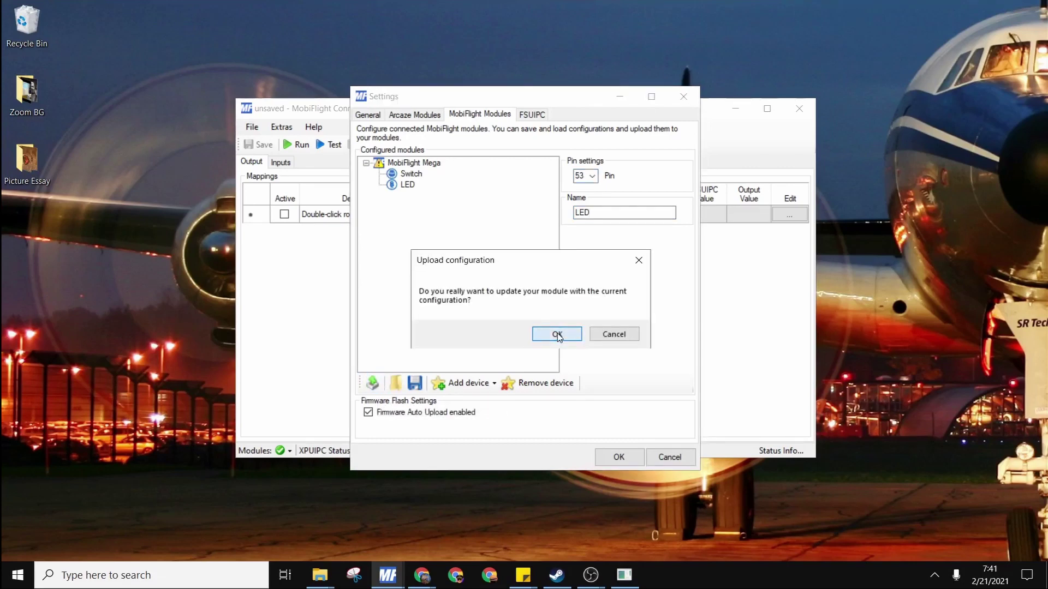
{"action": "left_click", "coordinate": [557, 335]}
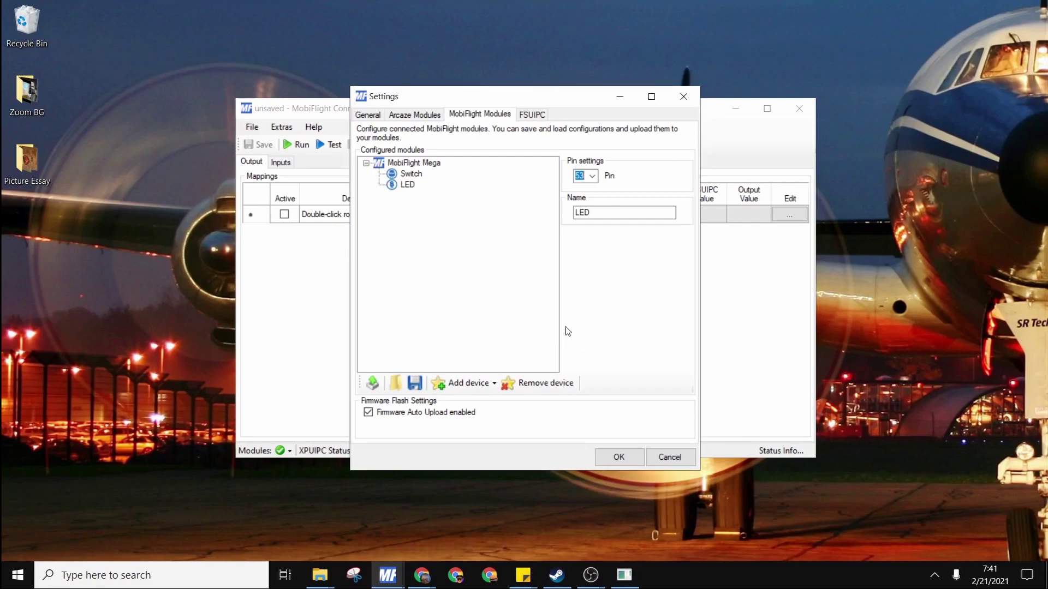
{"action": "left_click", "coordinate": [406, 187]}
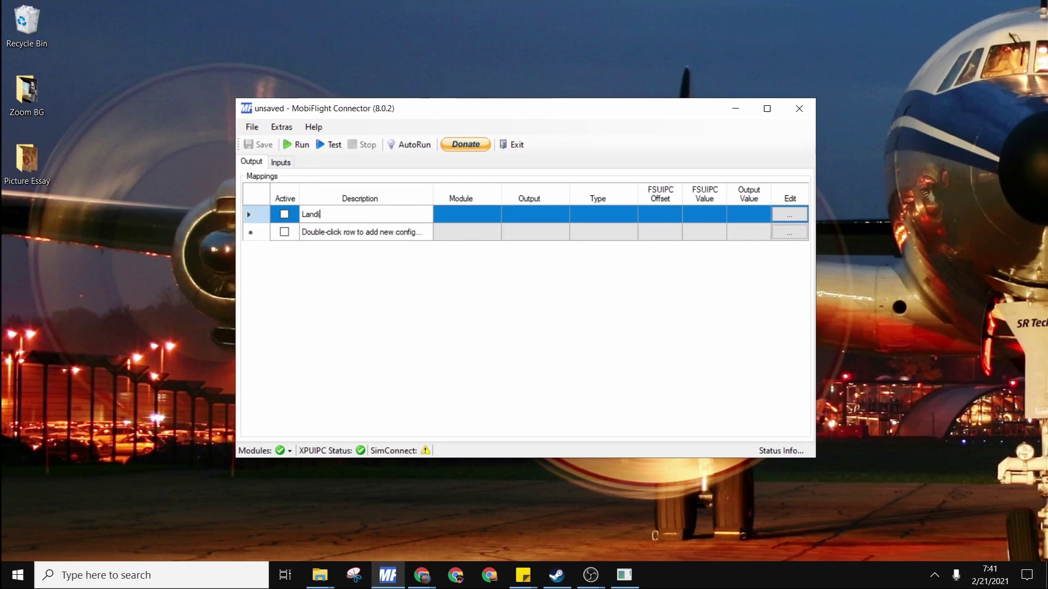
- Name the output Landing Light, activate it, and apply preset Lights - Landing Lights (0x0D0C, mask 0x4)
{"action": "type", "text": "ht"}
{"action": "left_click", "coordinate": [285, 215]}
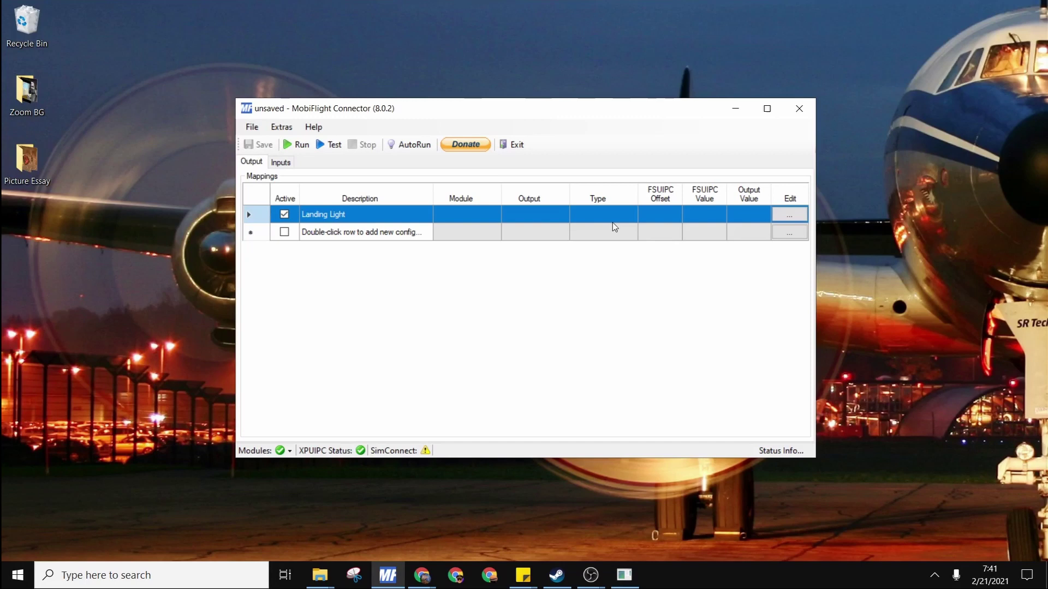
{"action": "left_click", "coordinate": [787, 214]}
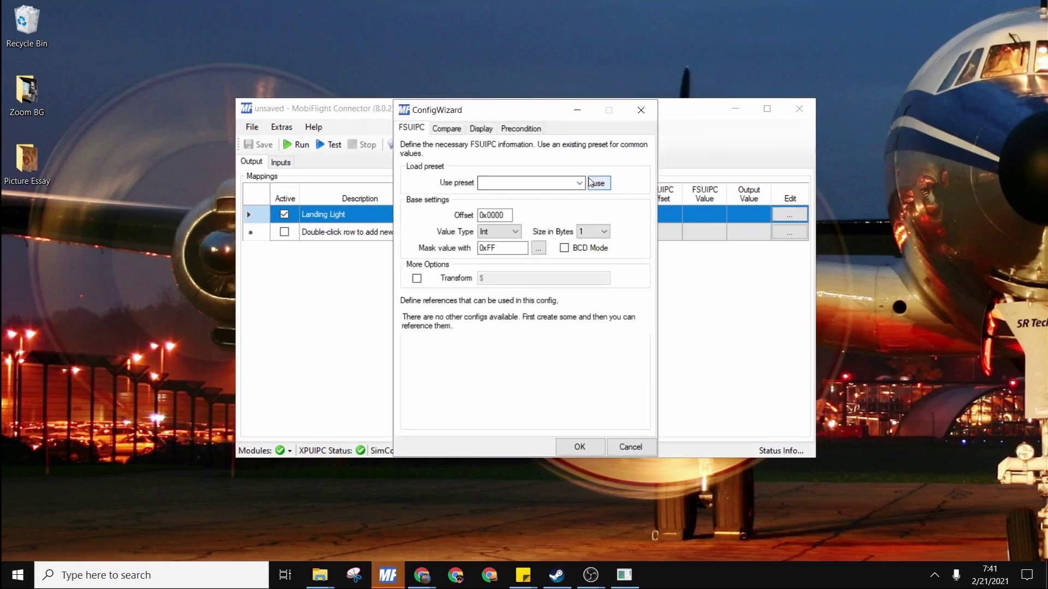
{"action": "left_click", "coordinate": [579, 184]}
{"action": "scroll", "coordinate": [539, 296], "scroll_direction": "down", "scroll_amount": 15}
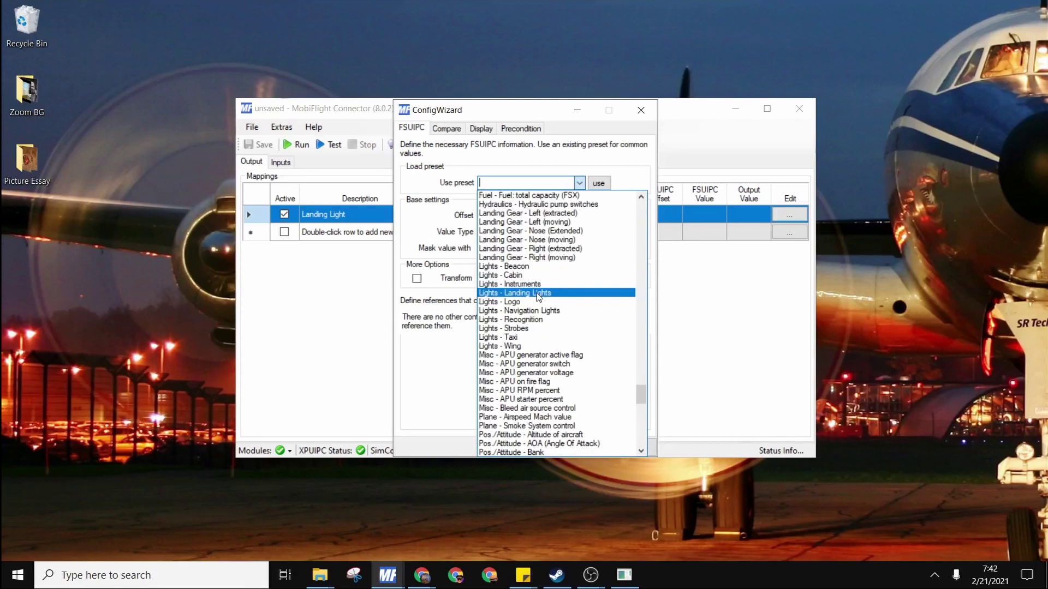
{"action": "left_click", "coordinate": [539, 293]}
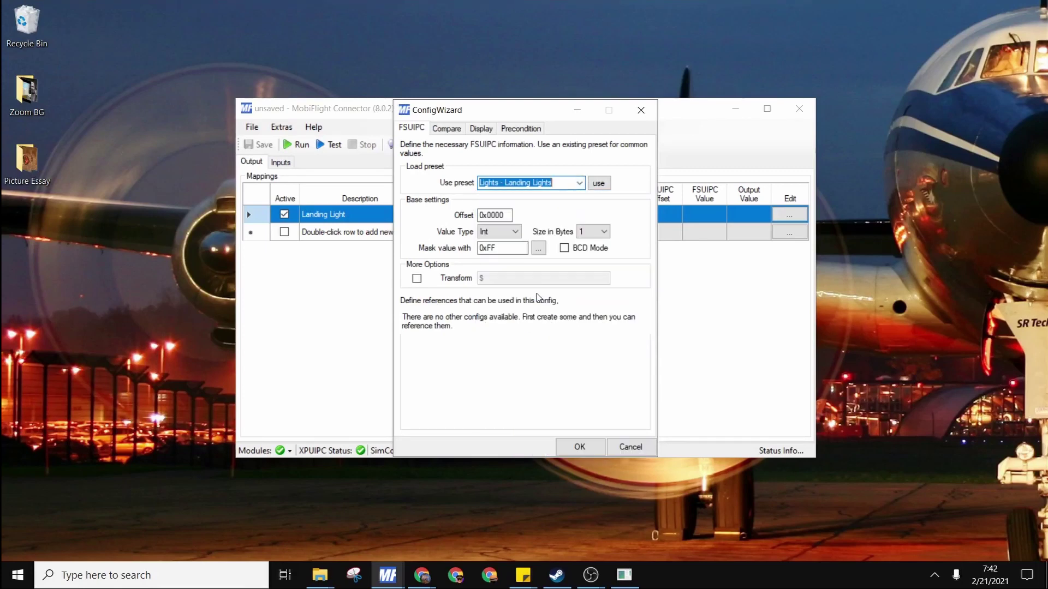
{"action": "left_click", "coordinate": [599, 184]}
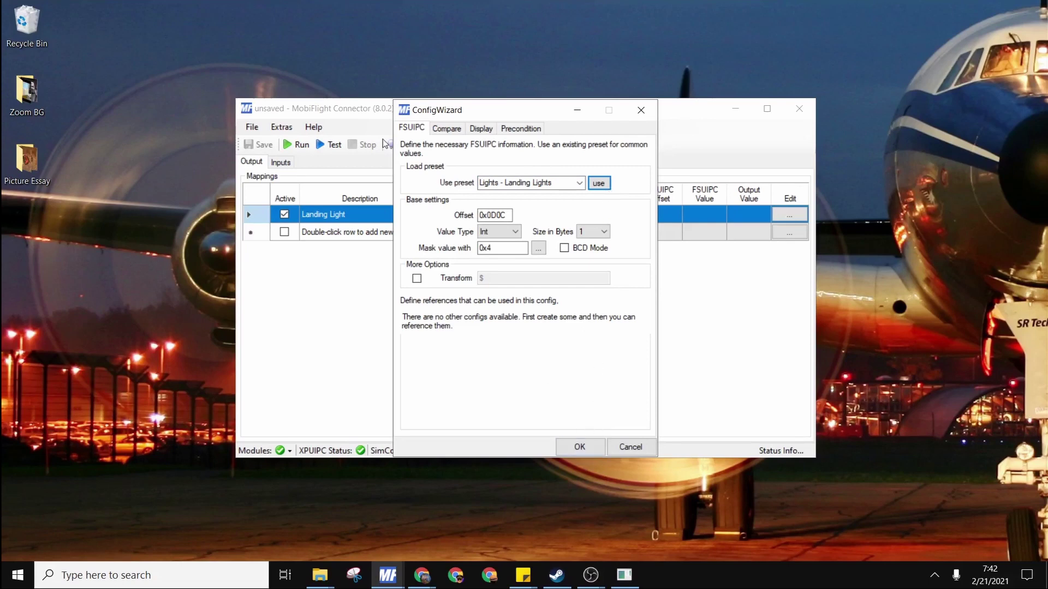
{"action": "left_click", "coordinate": [479, 130]}
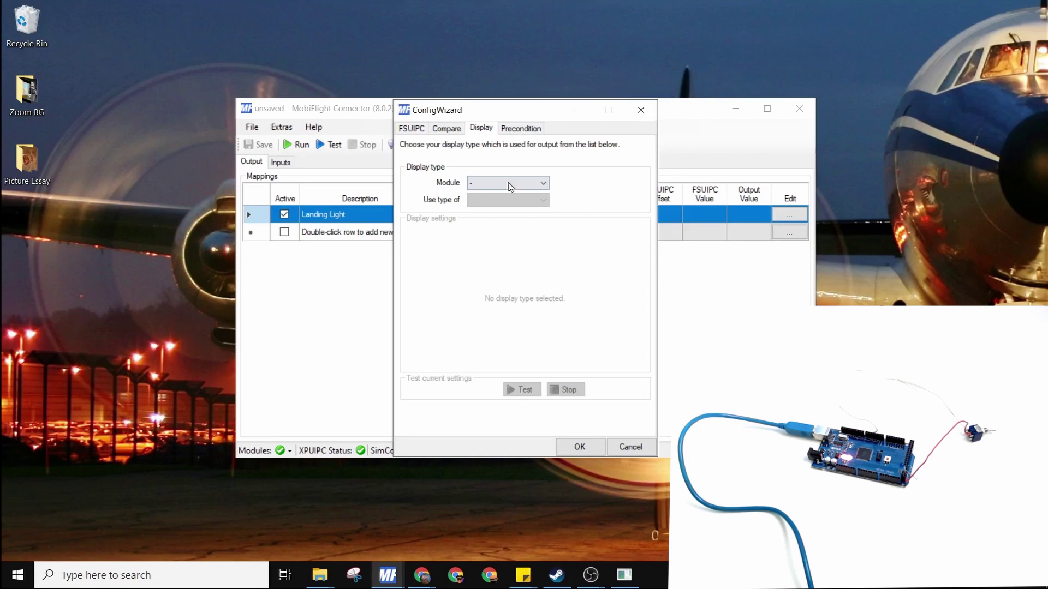
- Route the display output to the MobiFlight Mega module with use type Pin
{"action": "left_click", "coordinate": [508, 184]}
{"action": "left_click", "coordinate": [505, 205]}
{"action": "left_click", "coordinate": [506, 199]}
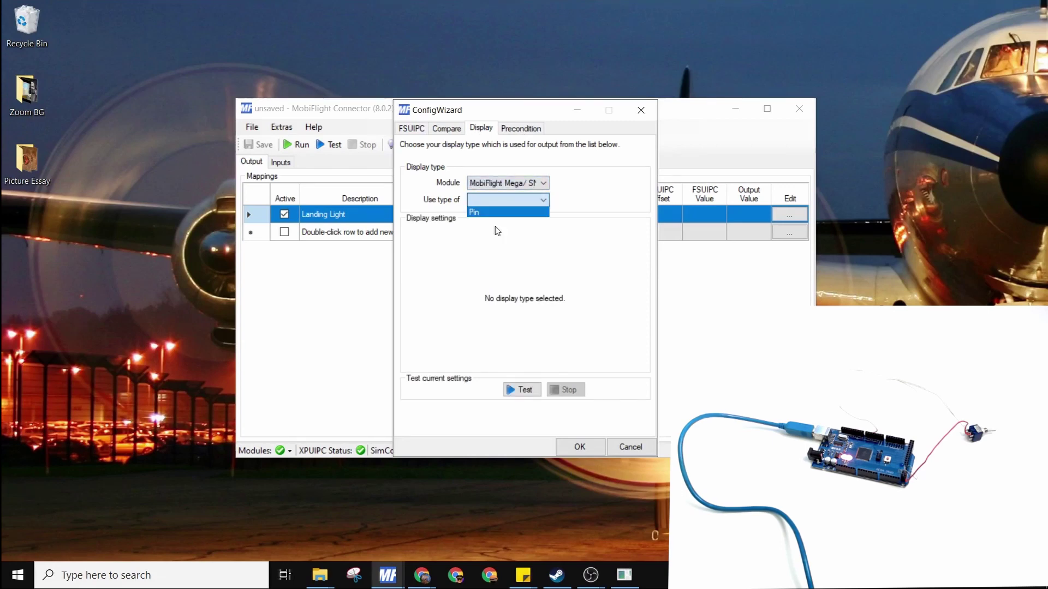
{"action": "left_click", "coordinate": [493, 213]}
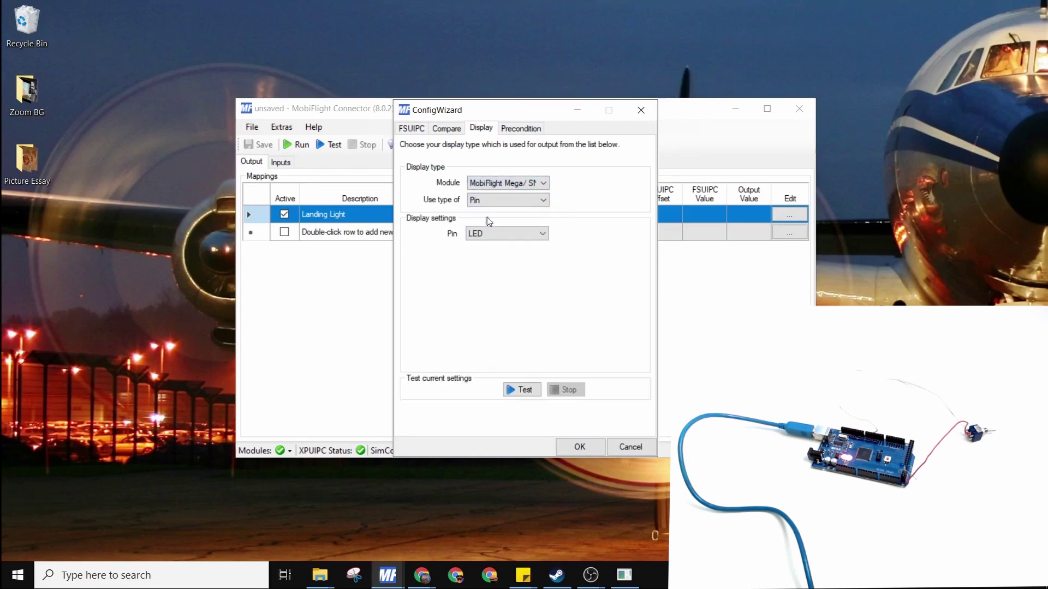
- Test the LED output three times, stopping the test after each run
{"action": "left_click", "coordinate": [527, 390]}
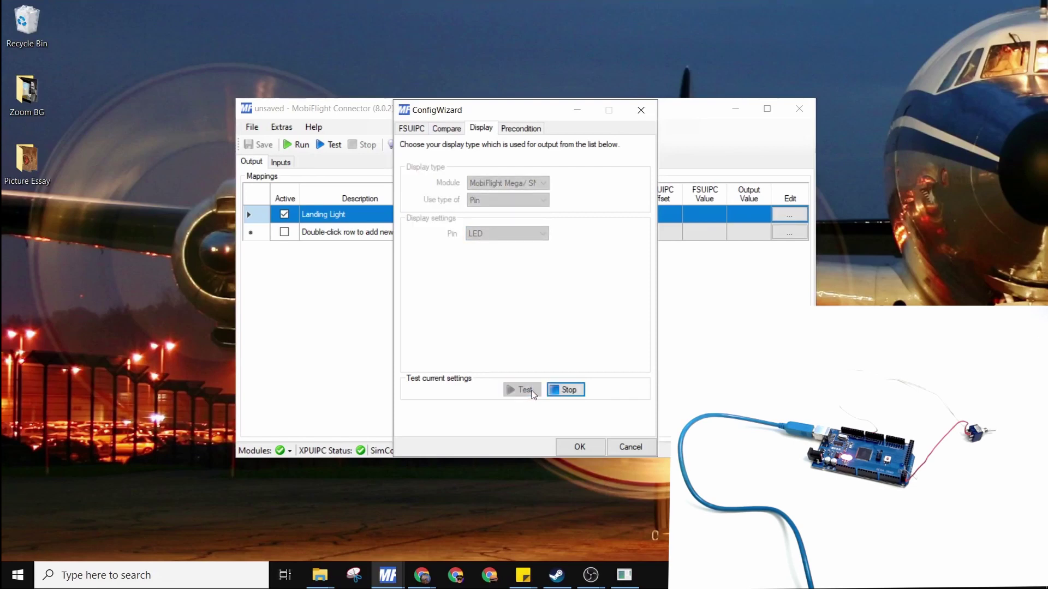
{"action": "left_click", "coordinate": [565, 390]}
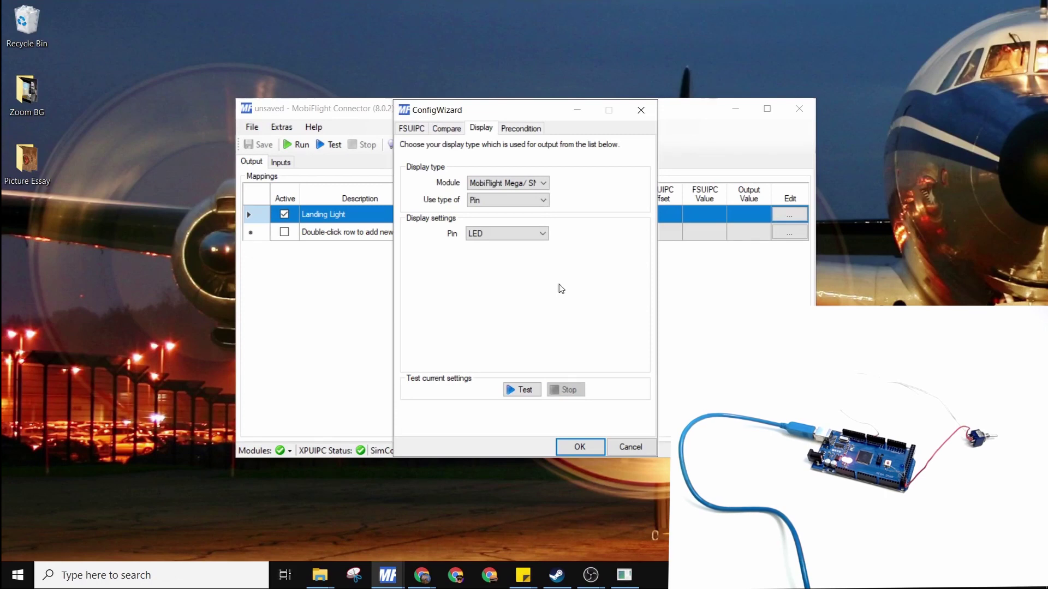
{"action": "left_click", "coordinate": [522, 390]}
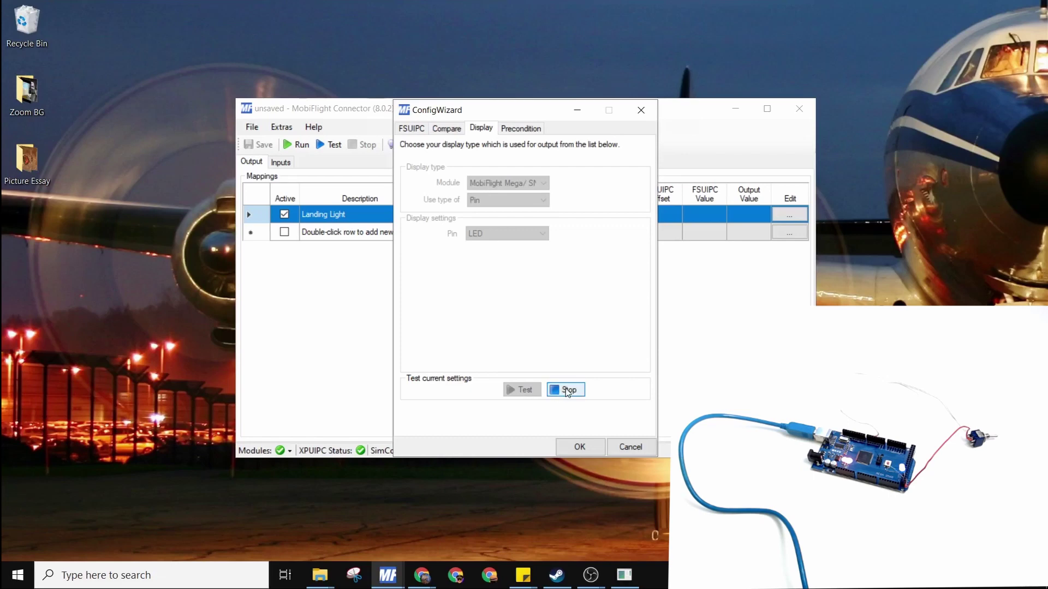
{"action": "left_click", "coordinate": [549, 391]}
{"action": "left_click", "coordinate": [523, 391]}
{"action": "left_click", "coordinate": [567, 391]}
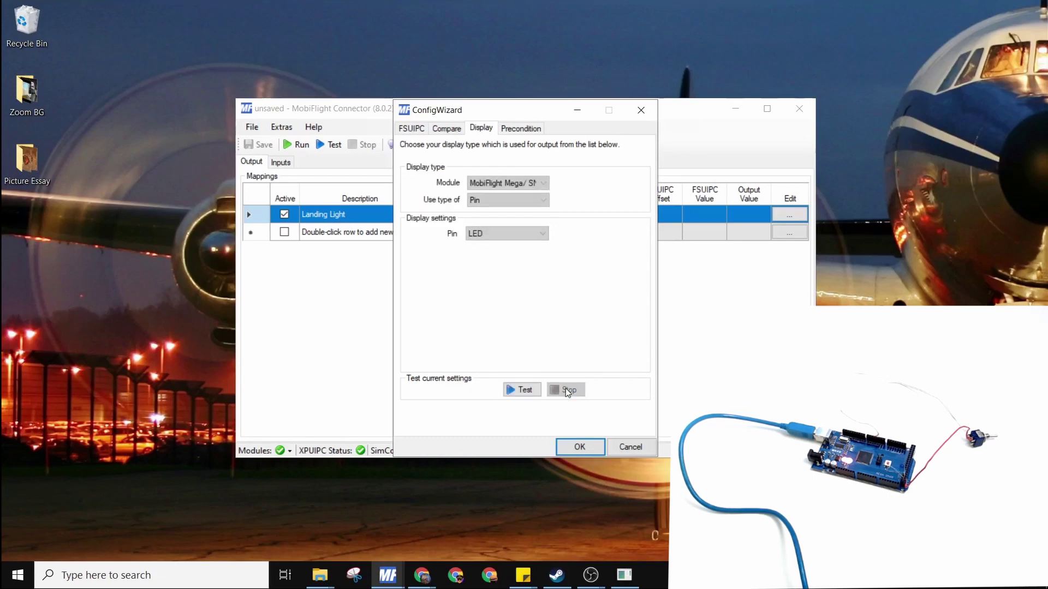
- Save the Landing Light output, then enable the Landing Lights input mapping and open its settings
{"action": "left_click", "coordinate": [579, 447]}
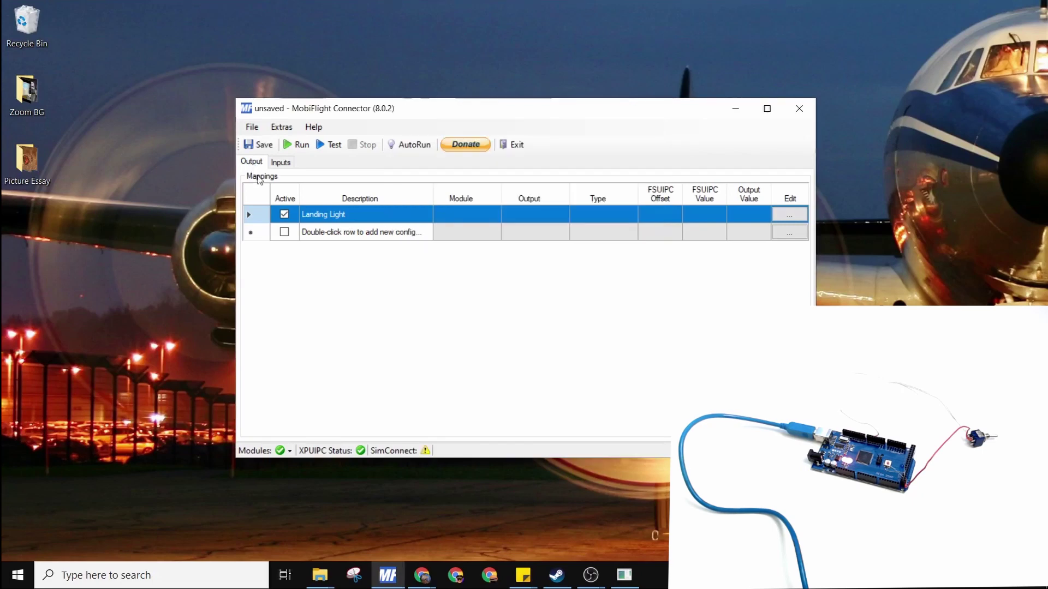
{"action": "left_click", "coordinate": [276, 165]}
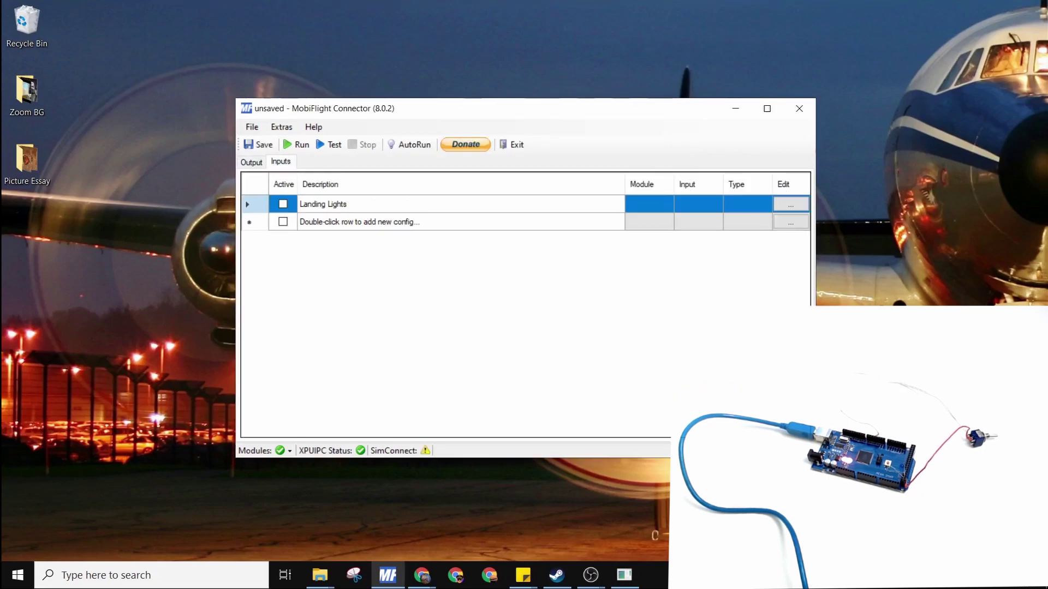
{"action": "left_click", "coordinate": [283, 205]}
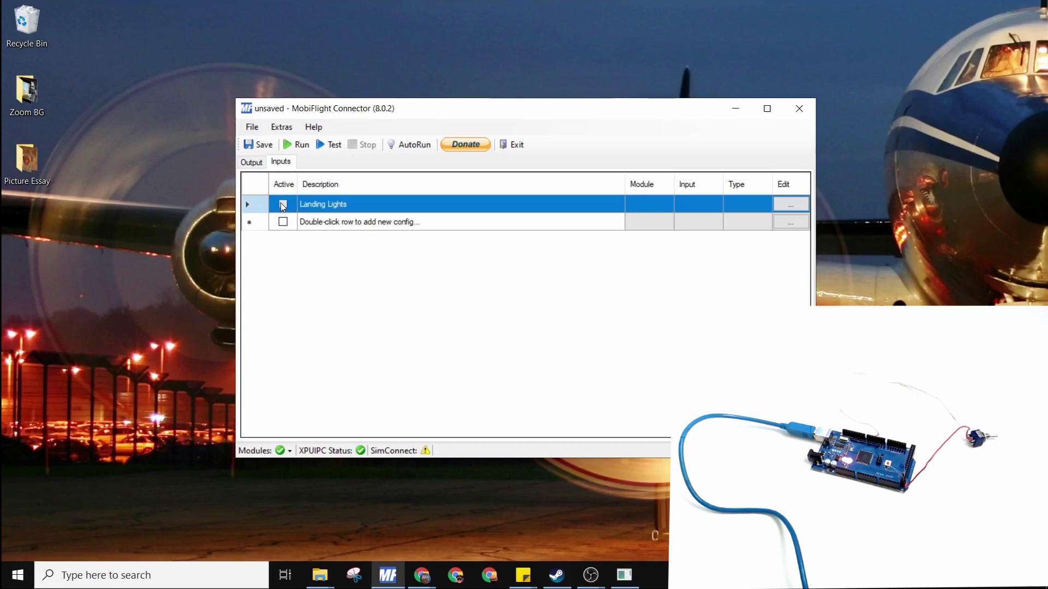
{"action": "left_click", "coordinate": [790, 204]}
- Choose the MobiFlight Mega module and its Switch device as the input
{"action": "left_click", "coordinate": [458, 147]}
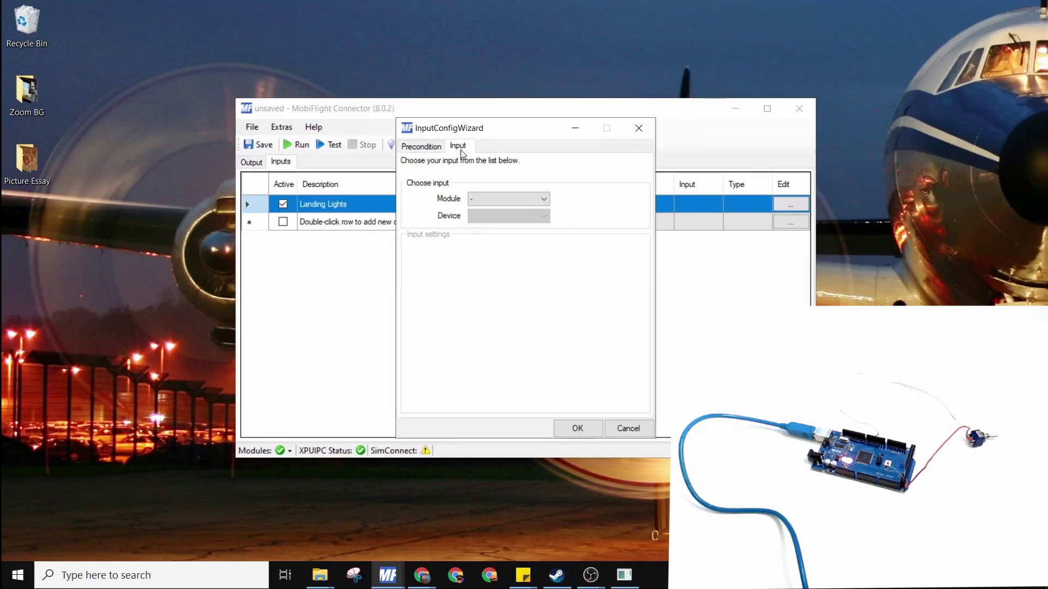
{"action": "left_click", "coordinate": [490, 200]}
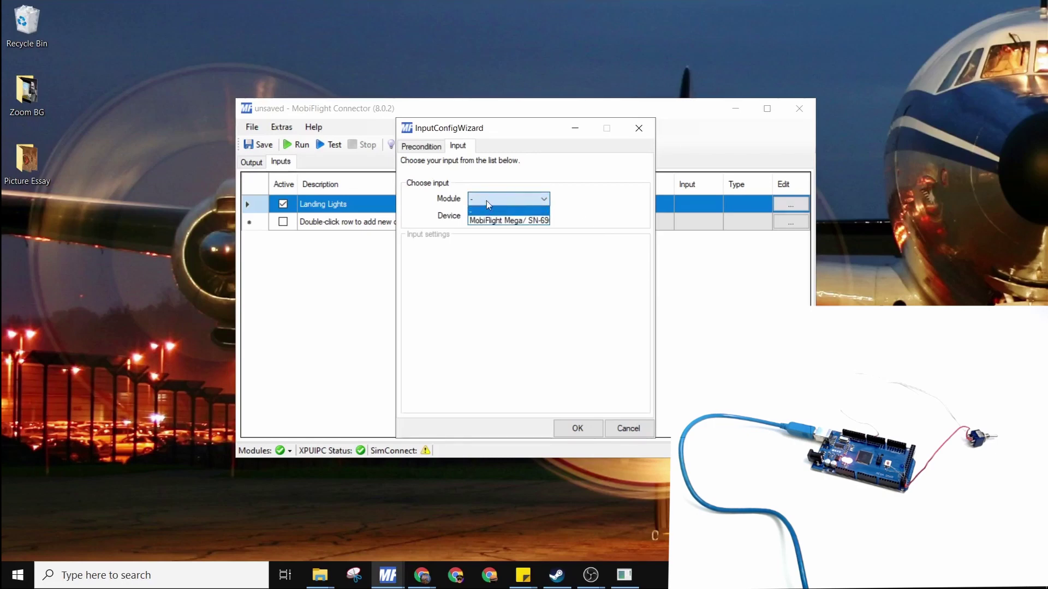
{"action": "left_click", "coordinate": [502, 223]}
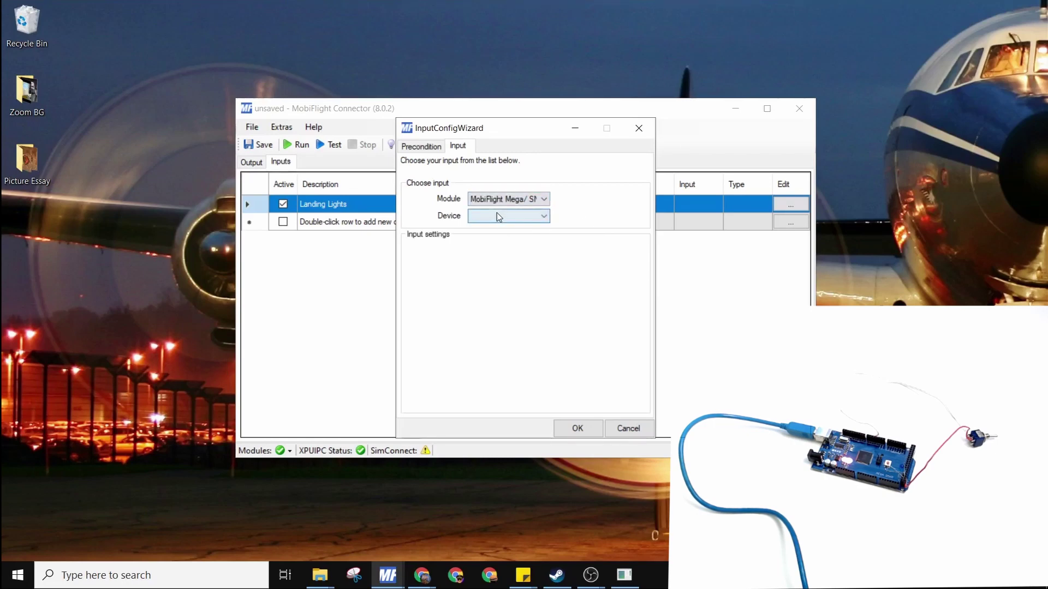
{"action": "left_click", "coordinate": [497, 216]}
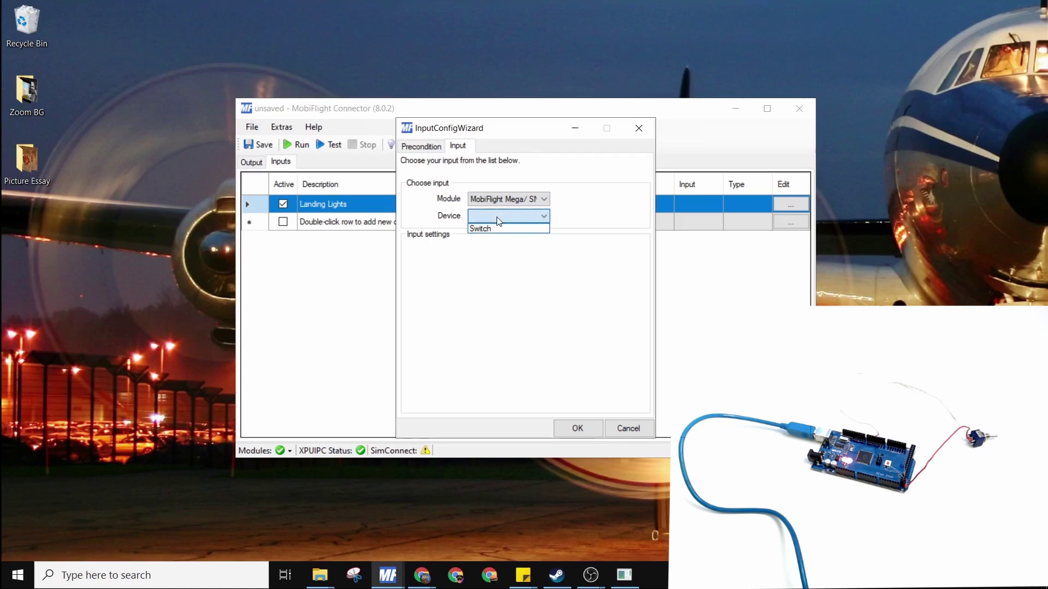
{"action": "left_click", "coordinate": [497, 228]}
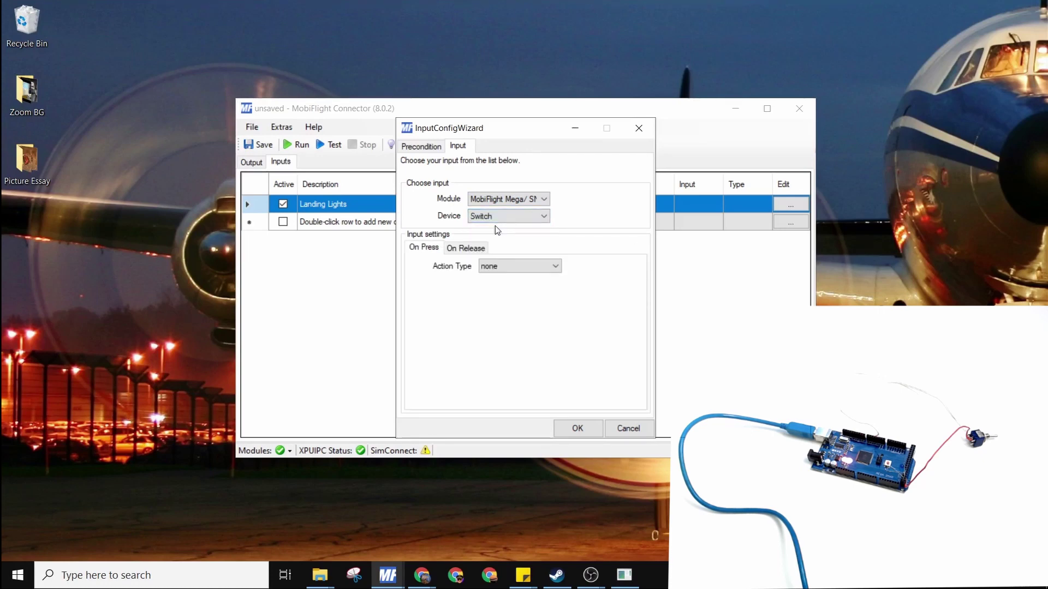
- Set On Press to FSUIPC Offset using the Cockpit - Landing Lights preset (0x028C)
{"action": "left_click", "coordinate": [506, 265]}
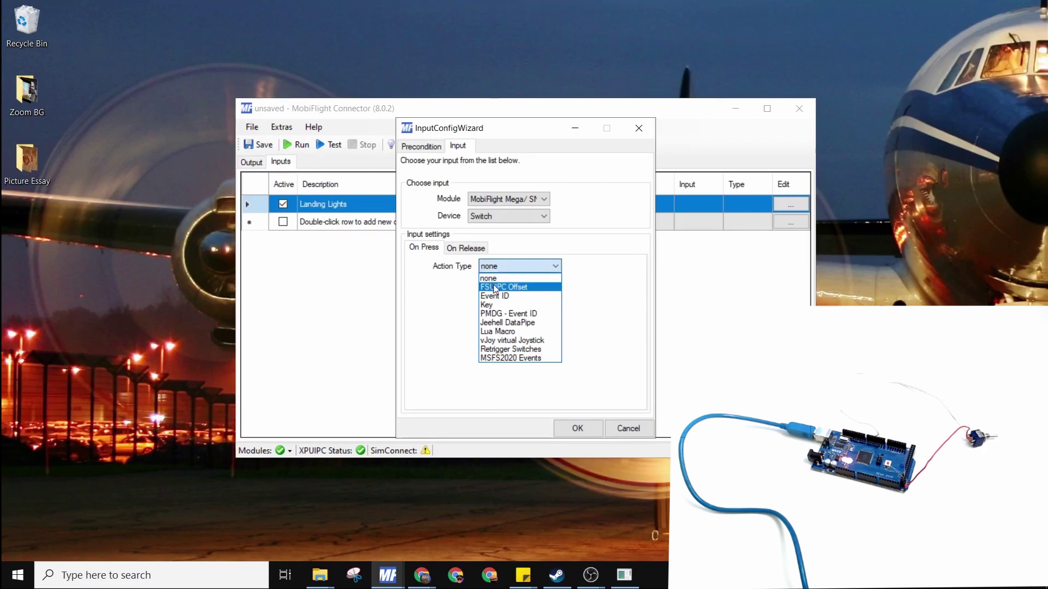
{"action": "left_click", "coordinate": [496, 288]}
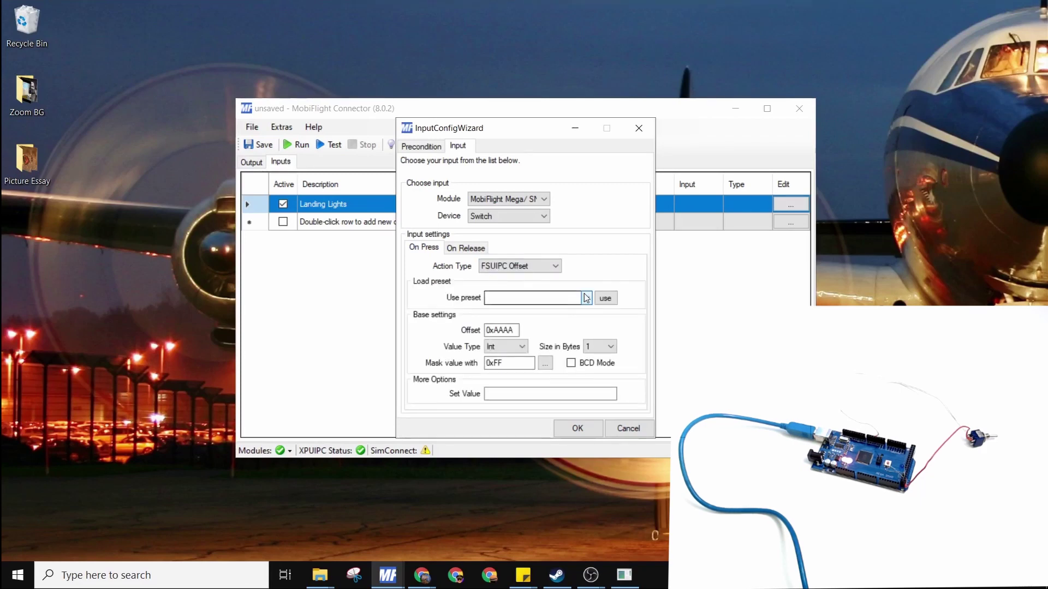
{"action": "left_click", "coordinate": [590, 300]}
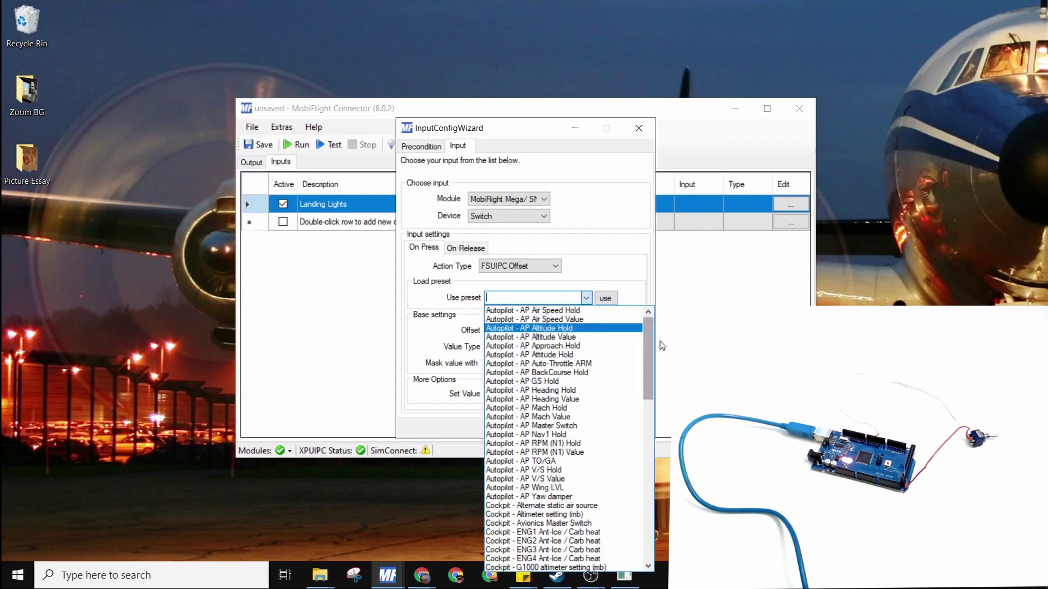
{"action": "left_click_drag", "start_coordinate": [647, 342], "coordinate": [649, 394]}
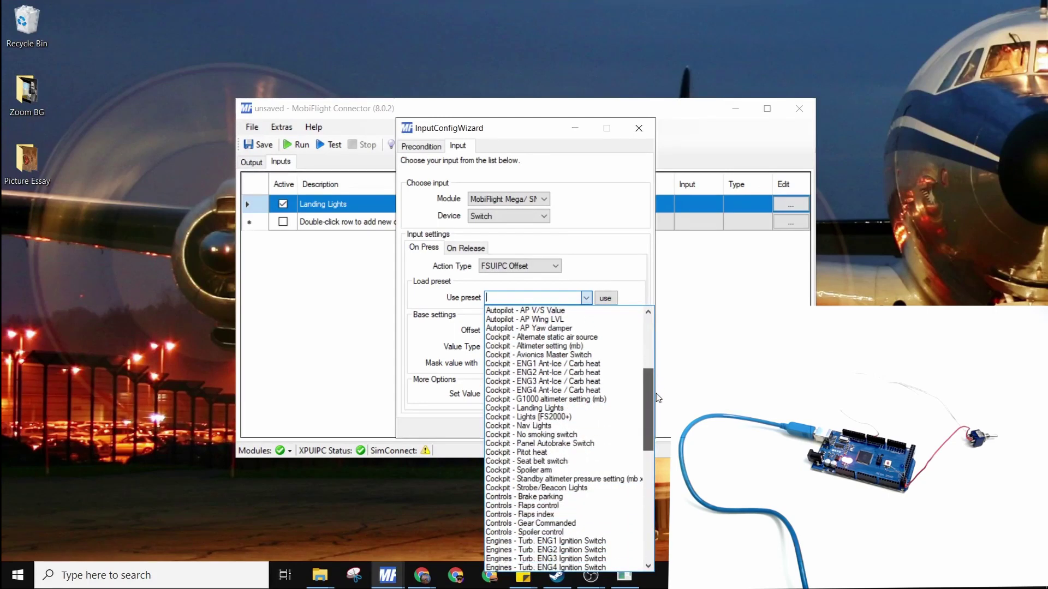
{"action": "left_click", "coordinate": [526, 409]}
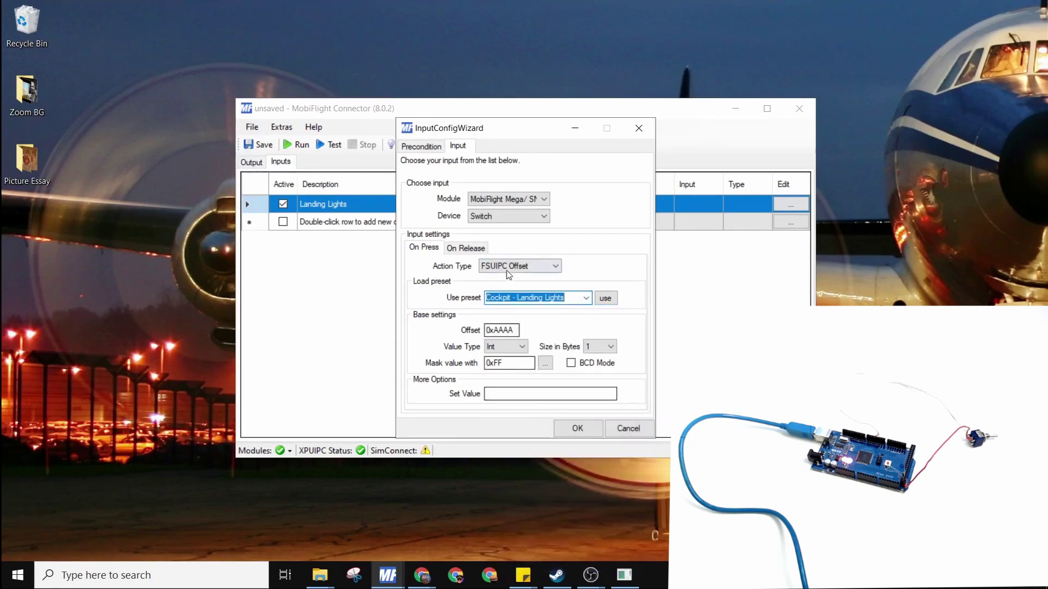
{"action": "left_click", "coordinate": [605, 298]}
{"action": "left_click", "coordinate": [520, 394]}
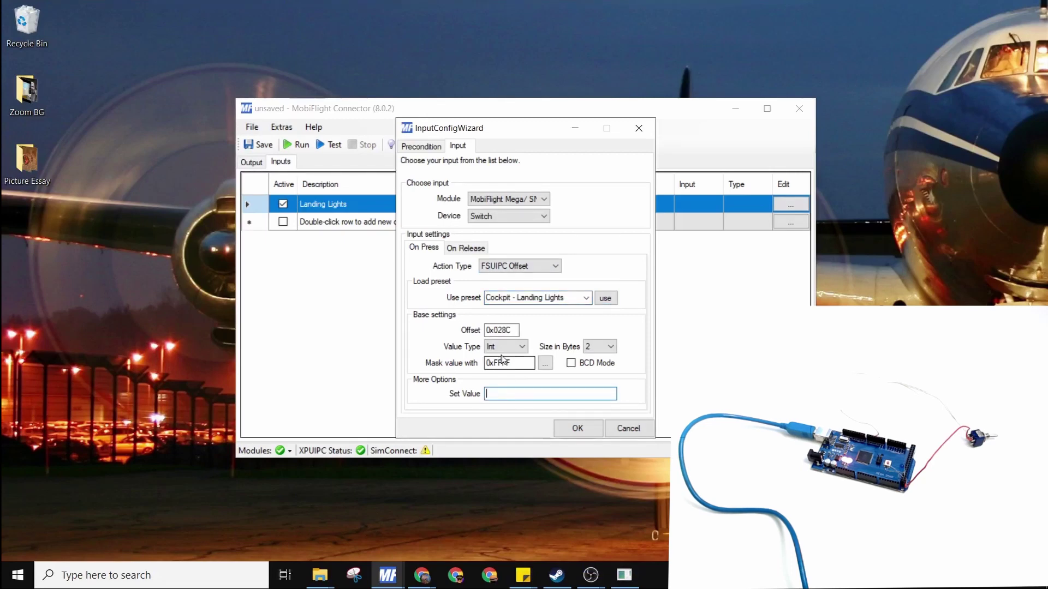
- Enter press value 1, make On Release write 0 to Cockpit - Landing Lights, and close the wizard
{"action": "type", "text": "1"}
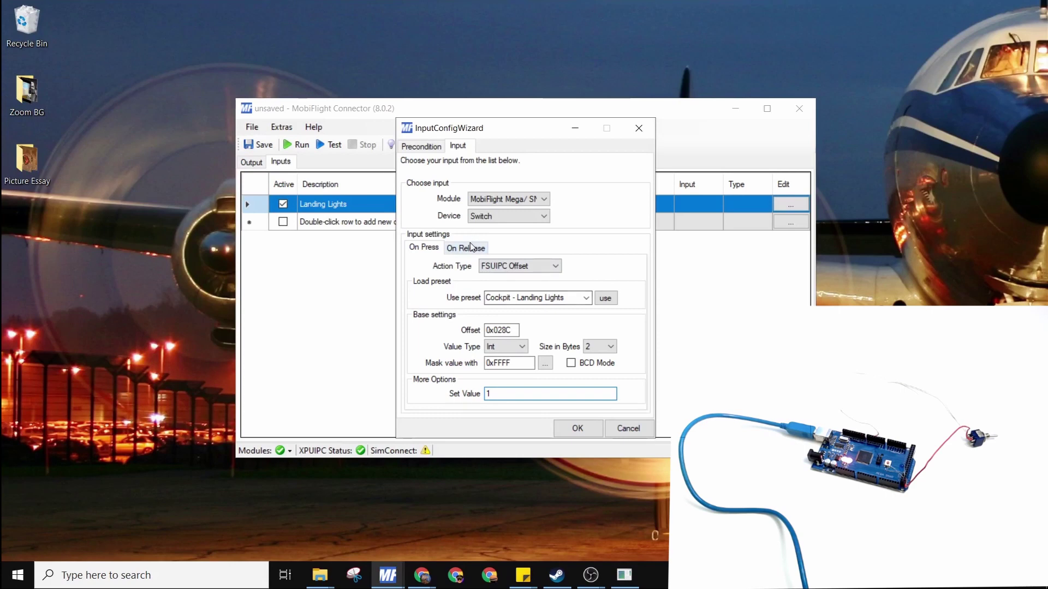
{"action": "left_click", "coordinate": [472, 252]}
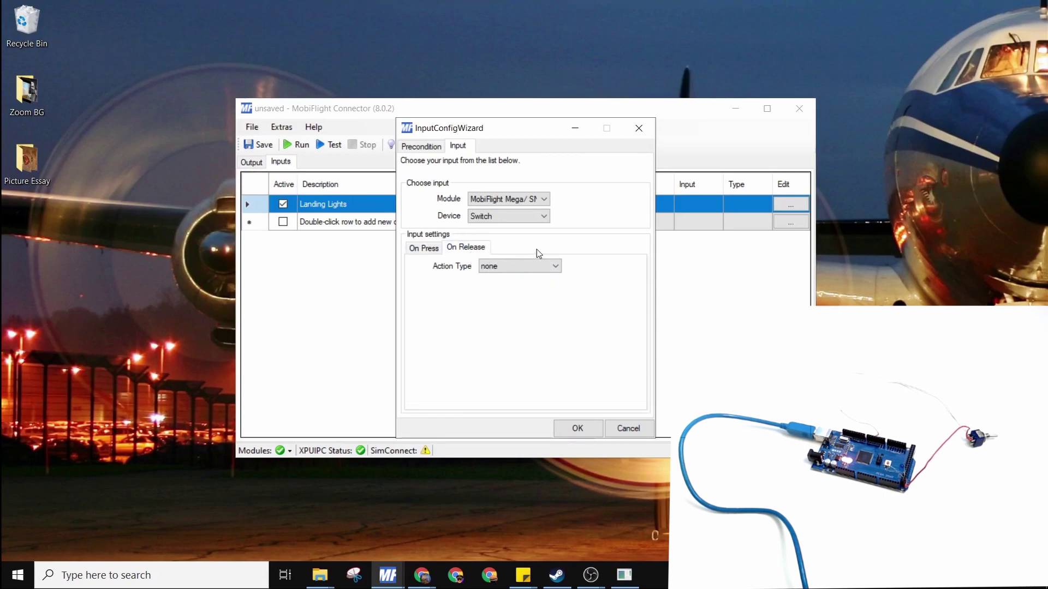
{"action": "left_click", "coordinate": [548, 266]}
{"action": "left_click", "coordinate": [535, 286]}
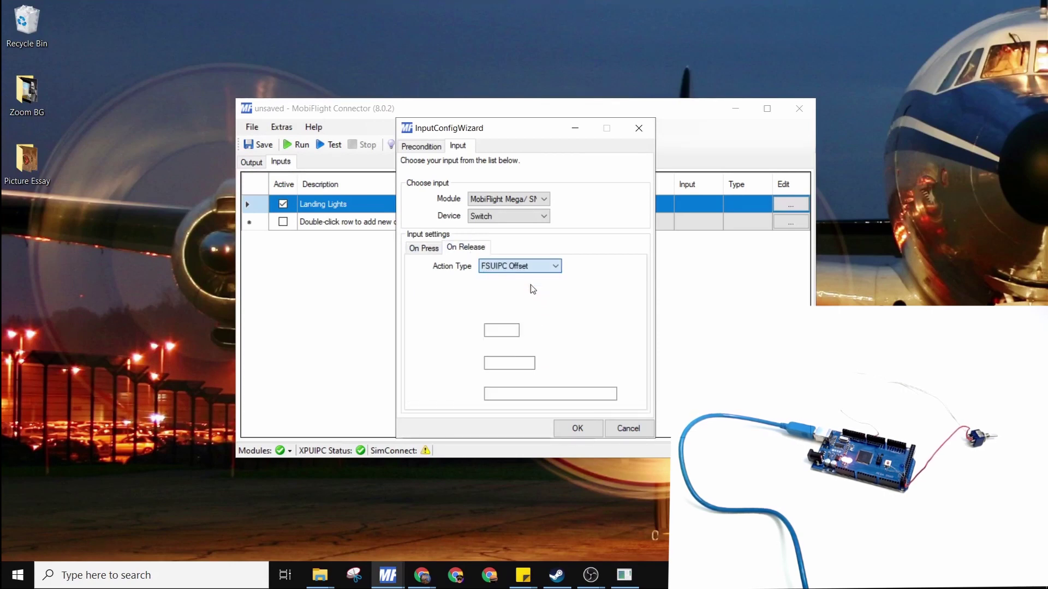
{"action": "left_click", "coordinate": [586, 299]}
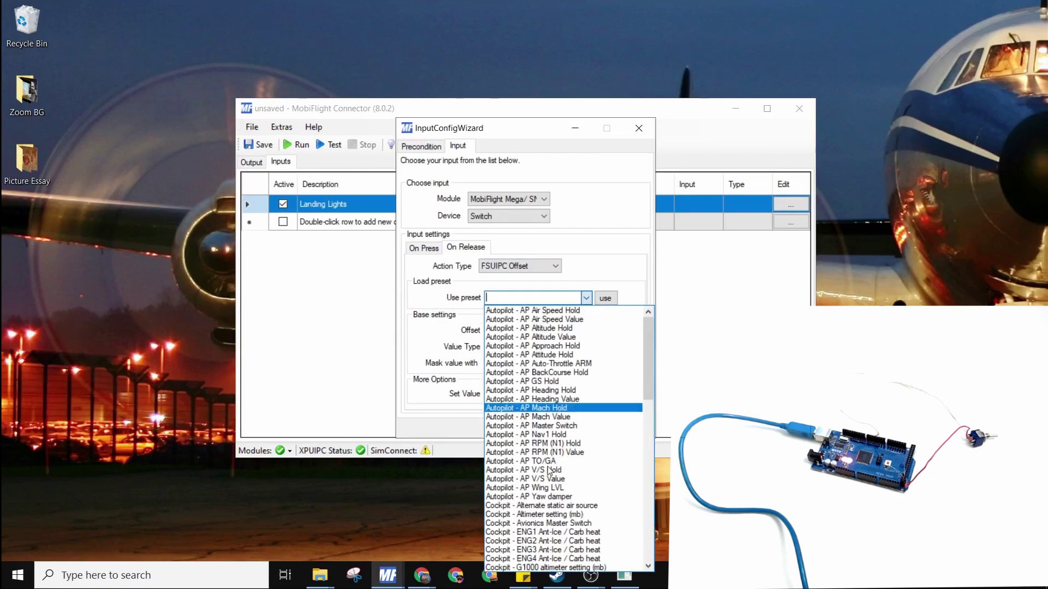
{"action": "scroll", "coordinate": [549, 470], "scroll_direction": "down", "scroll_amount": 9}
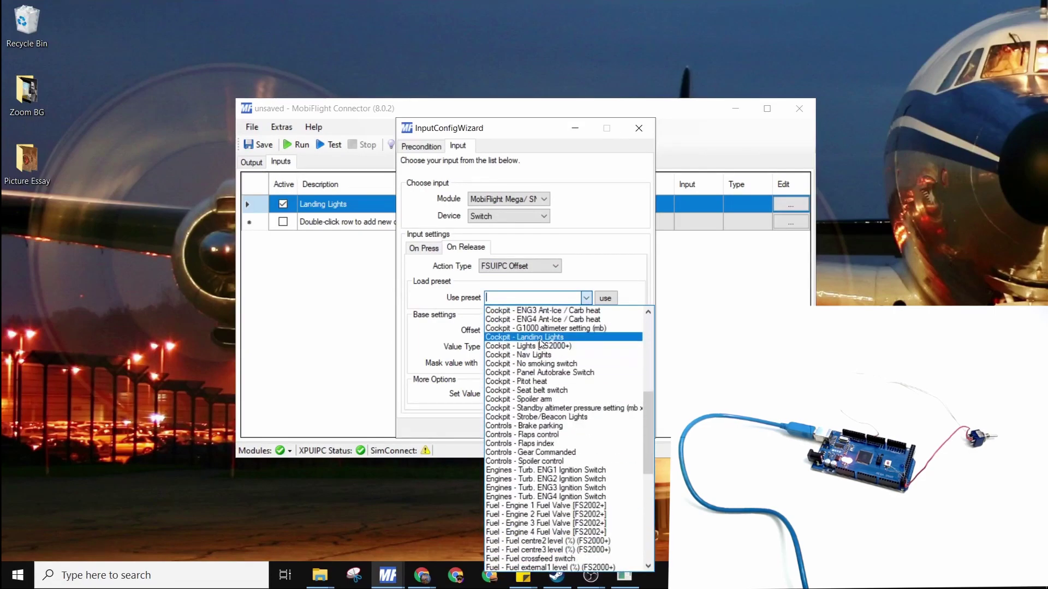
{"action": "left_click", "coordinate": [540, 338]}
{"action": "left_click", "coordinate": [604, 298]}
{"action": "left_click", "coordinate": [533, 394]}
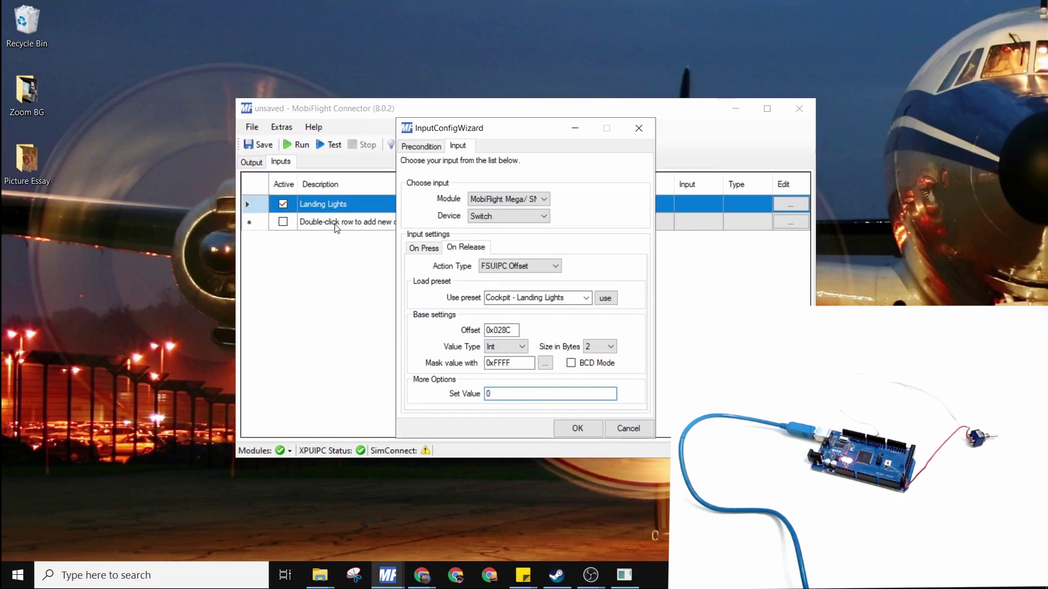
{"action": "key", "text": "Return"}
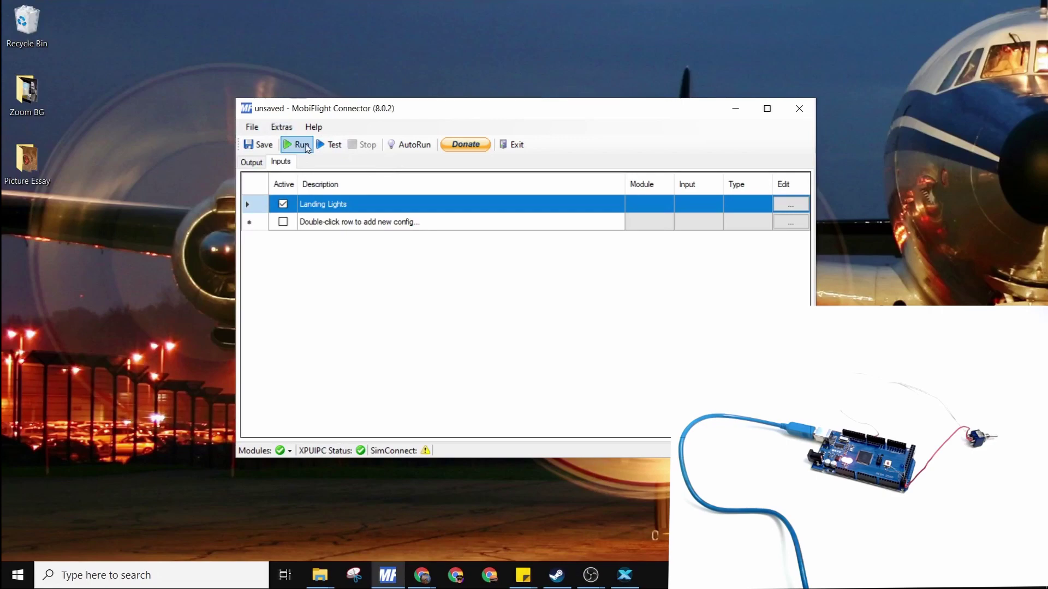
- Run the MobiFlight configuration and view the Cessna's LAND lights switch in X-Plane
{"action": "left_click", "coordinate": [297, 144]}
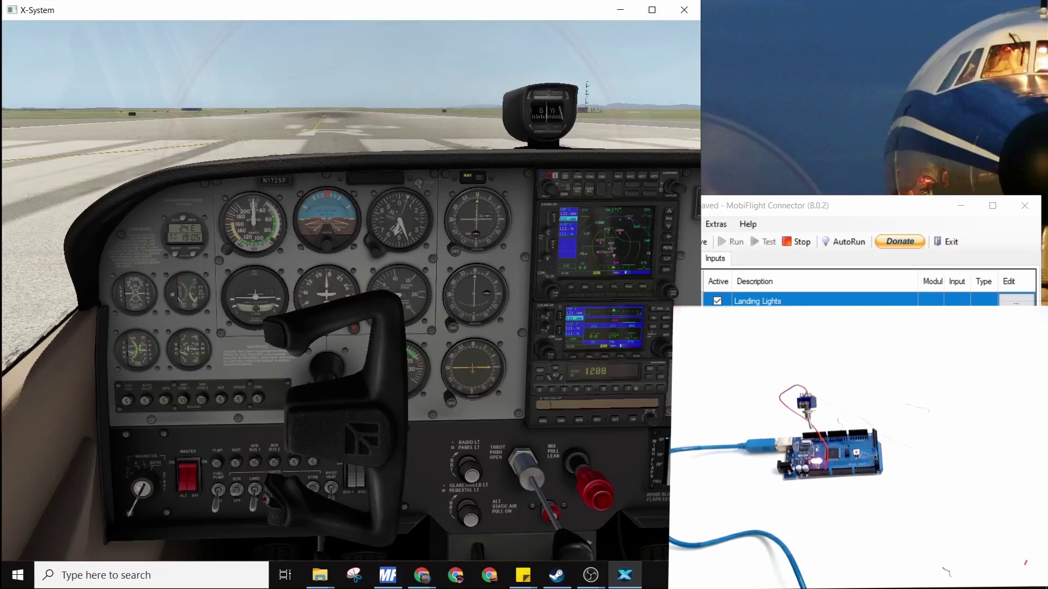
{"action": "key", "text": "KP_1"}
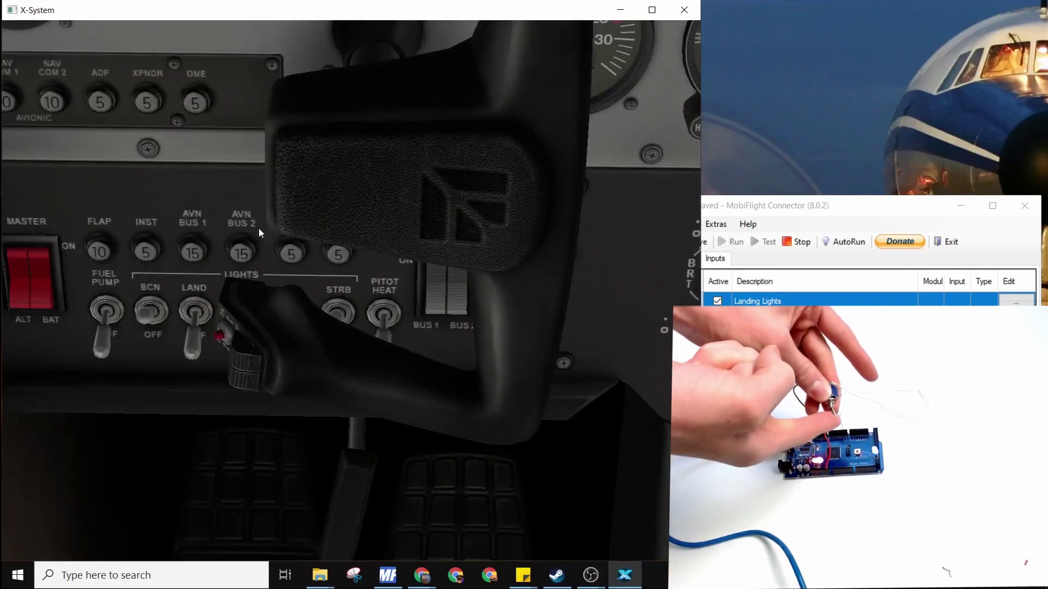